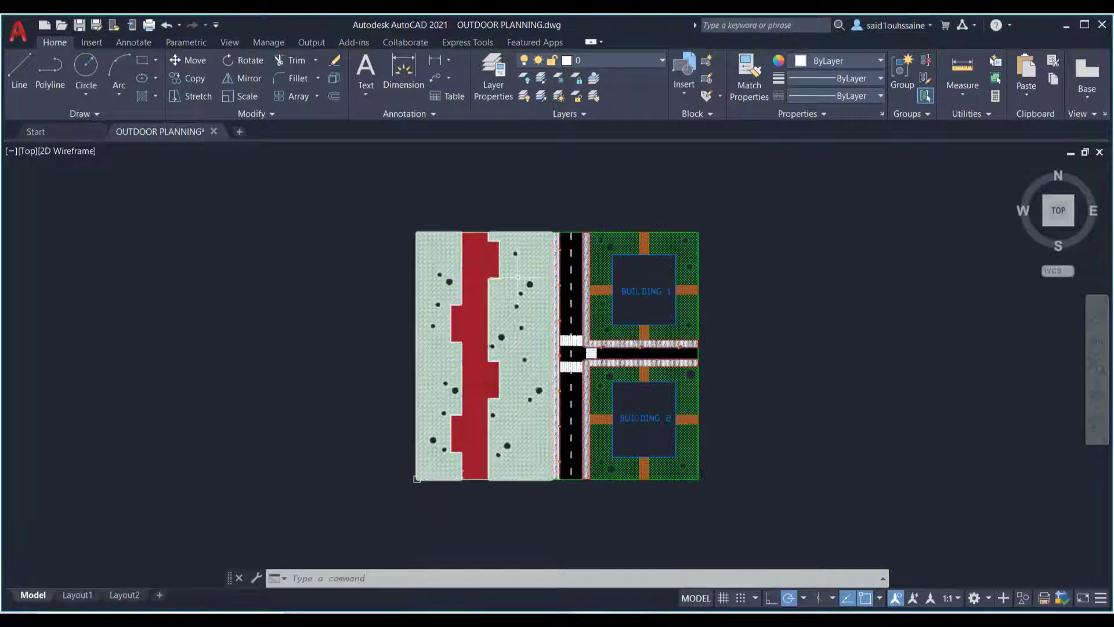
mouse_move(753, 314)
middle_down()
mouse_move(756, 279)
mouse_move(762, 304)
middle_up()
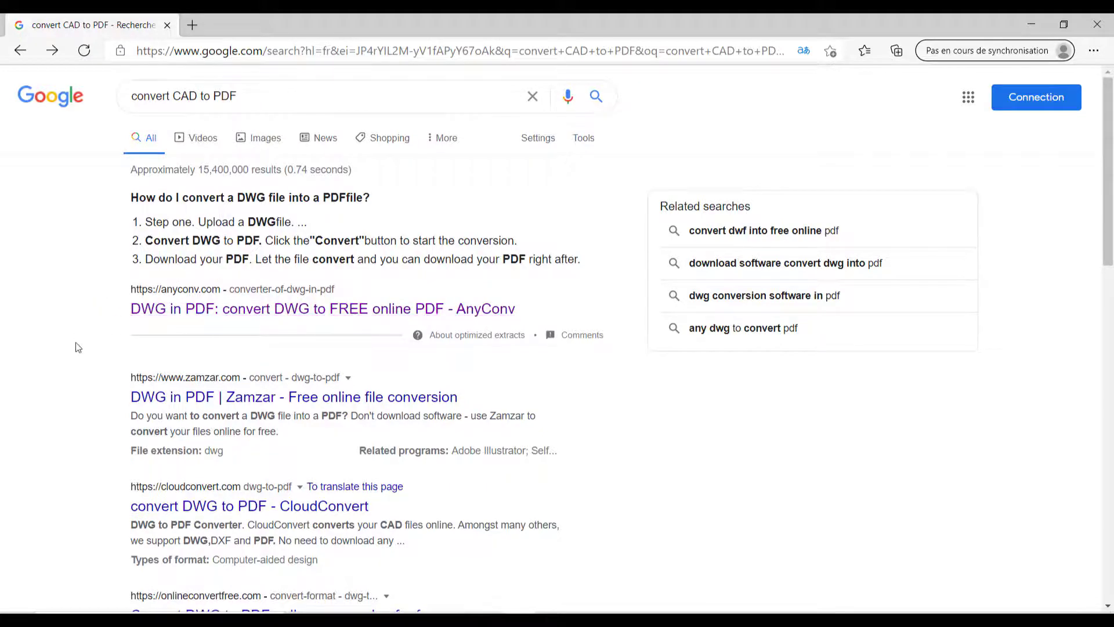
- Open the AnyConv DWG to PDF converter from the search results and load OUTDOOR PLANNING.dwg from the desktop
scroll(75, 343, down, 8)
scroll(139, 473, up, 9)
click(243, 312)
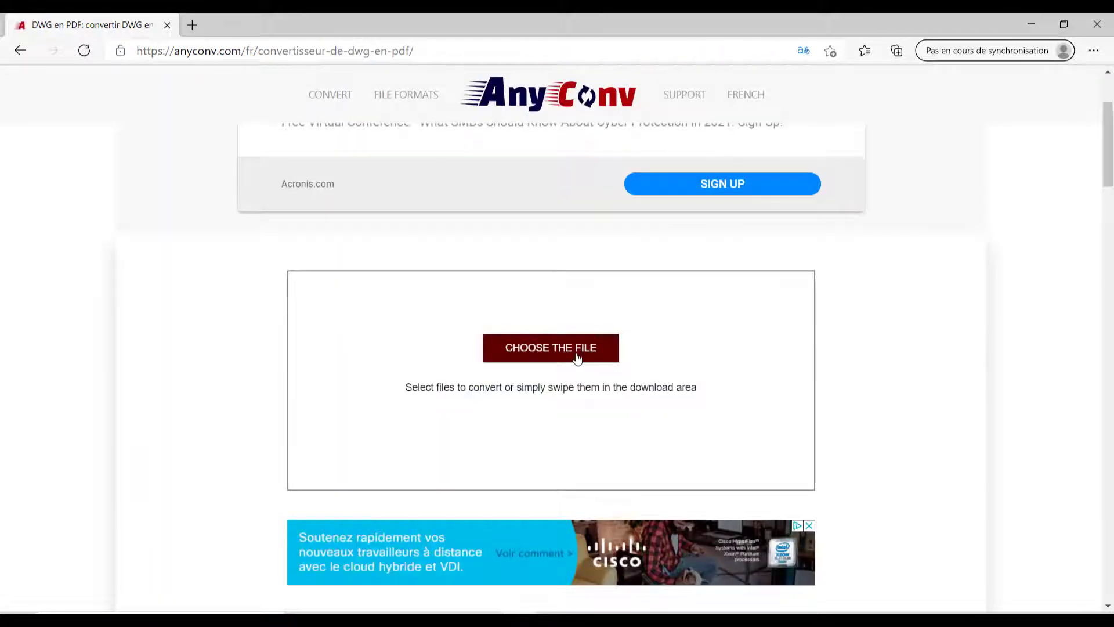
click(577, 358)
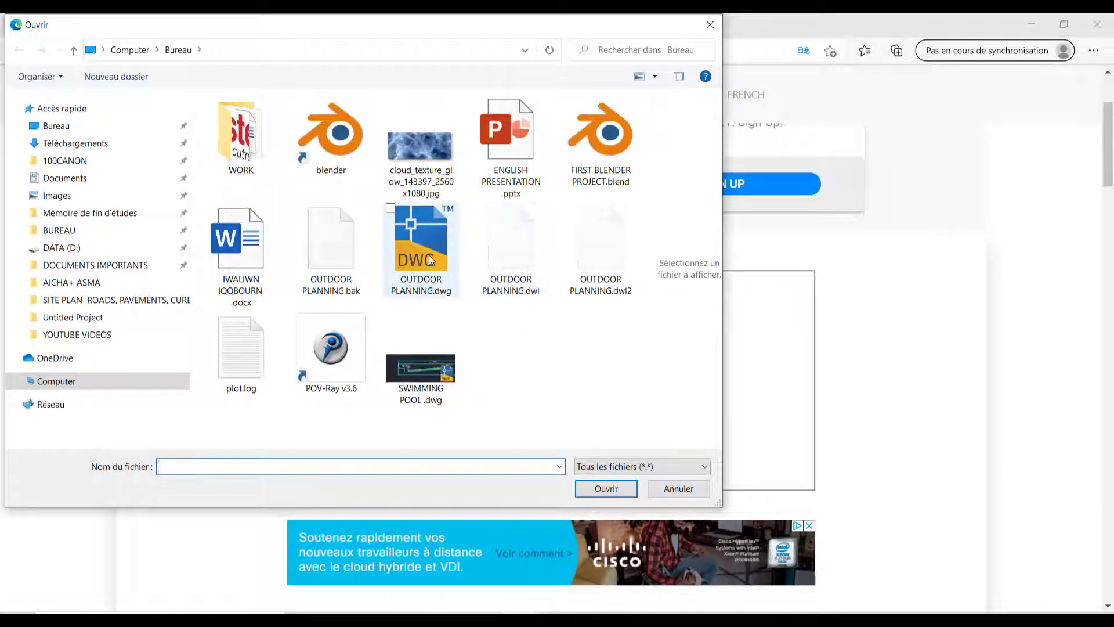
double_click(431, 260)
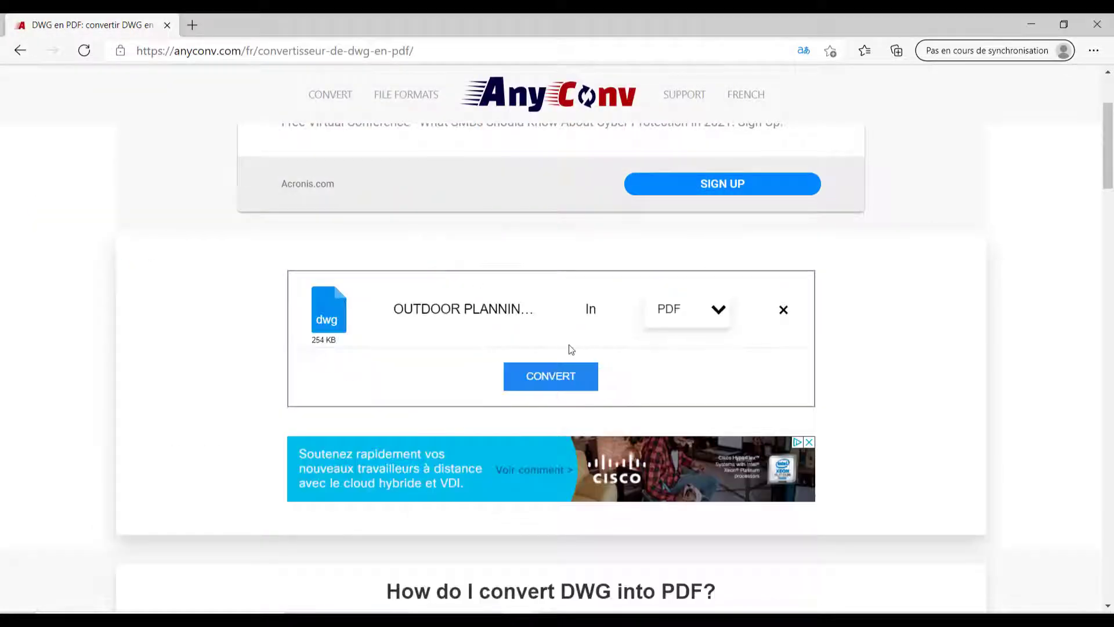
- Convert the loaded drawing to PDF, download the result and view the whole page
click(571, 383)
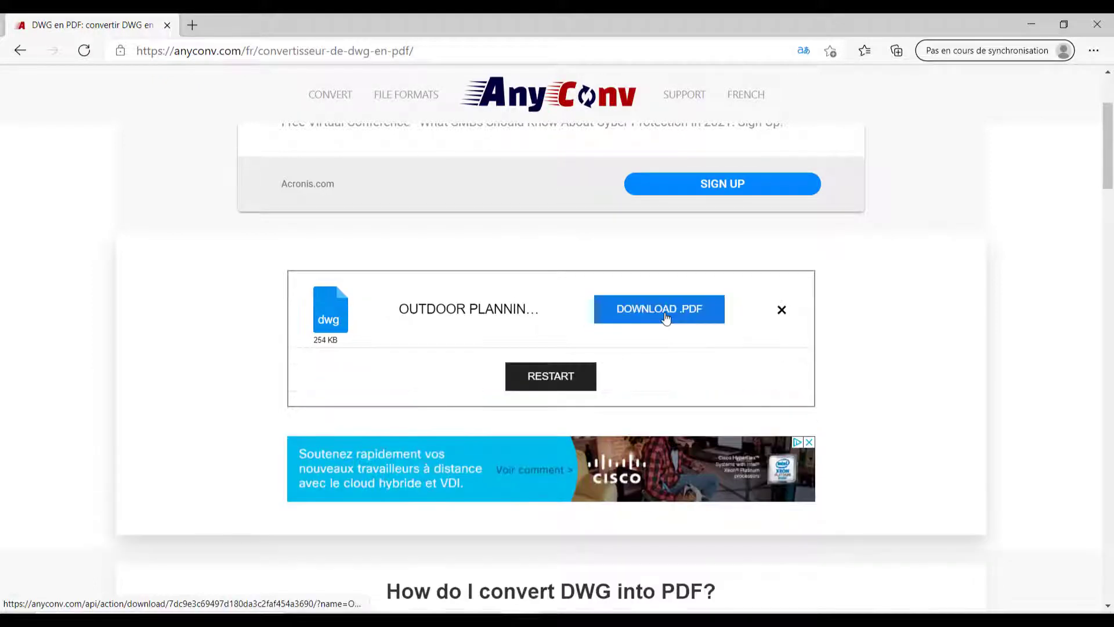
click(665, 318)
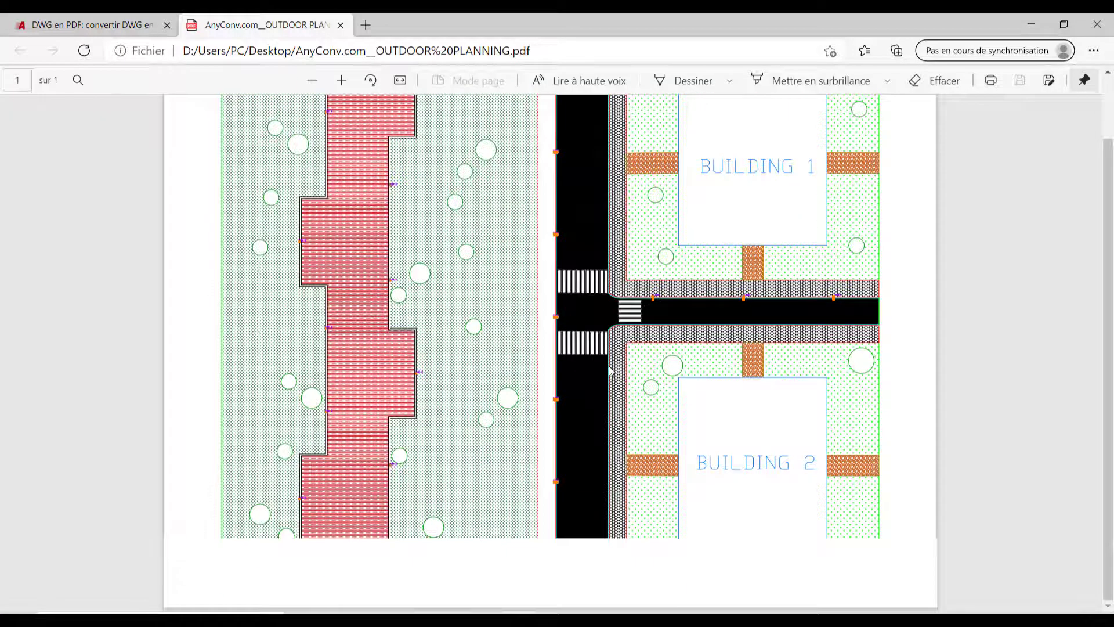
ctrl+scroll(912, 336, down, 1)
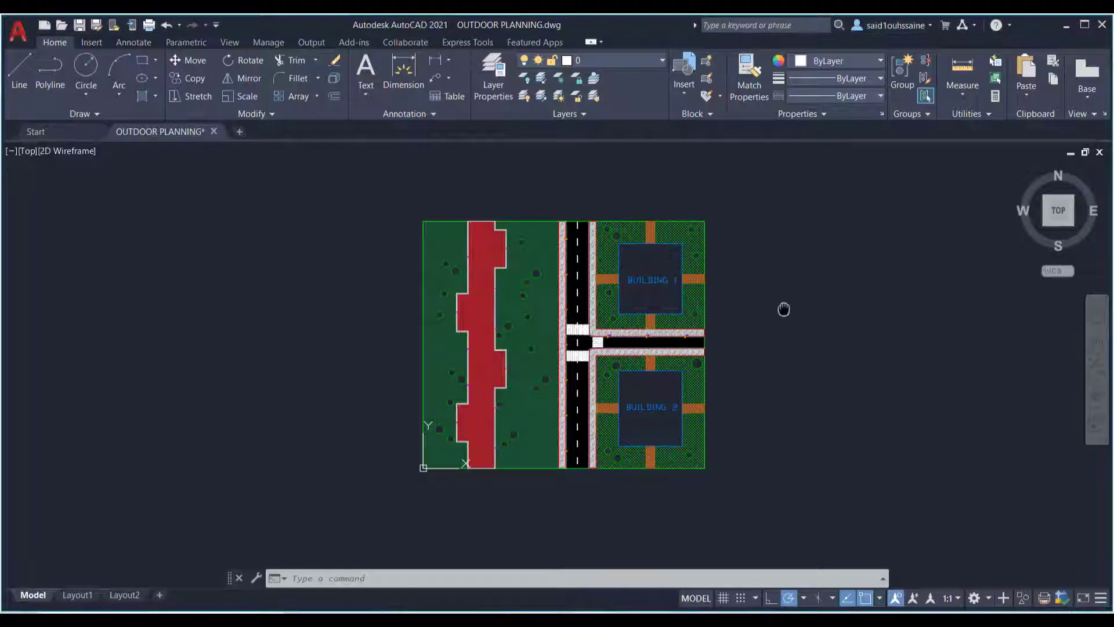
middle_drag(783, 310, 795, 322)
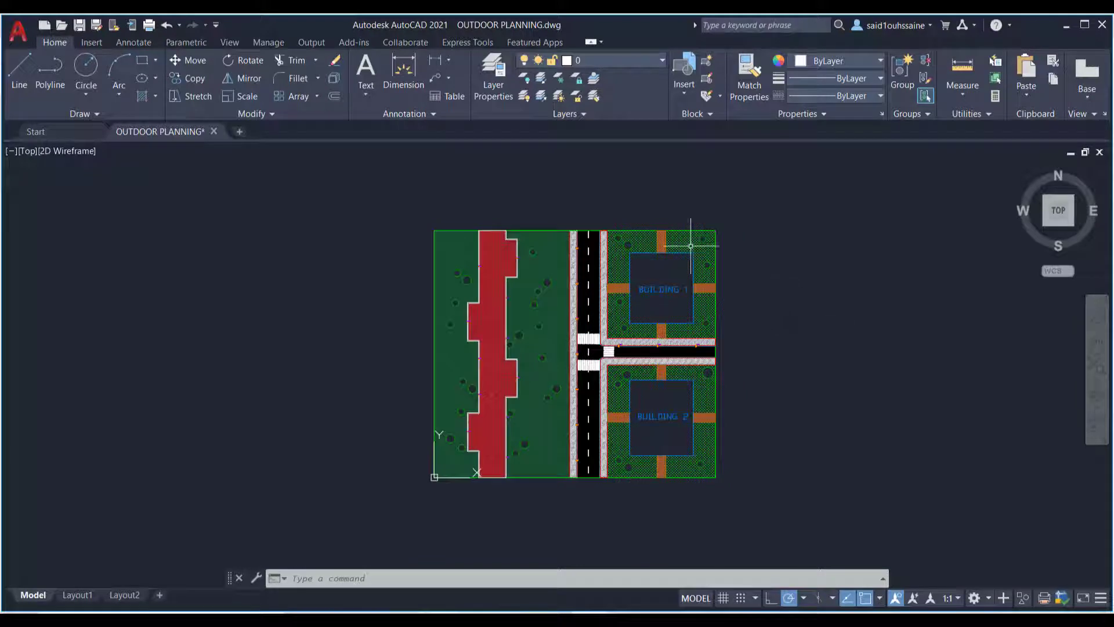
click(27, 43)
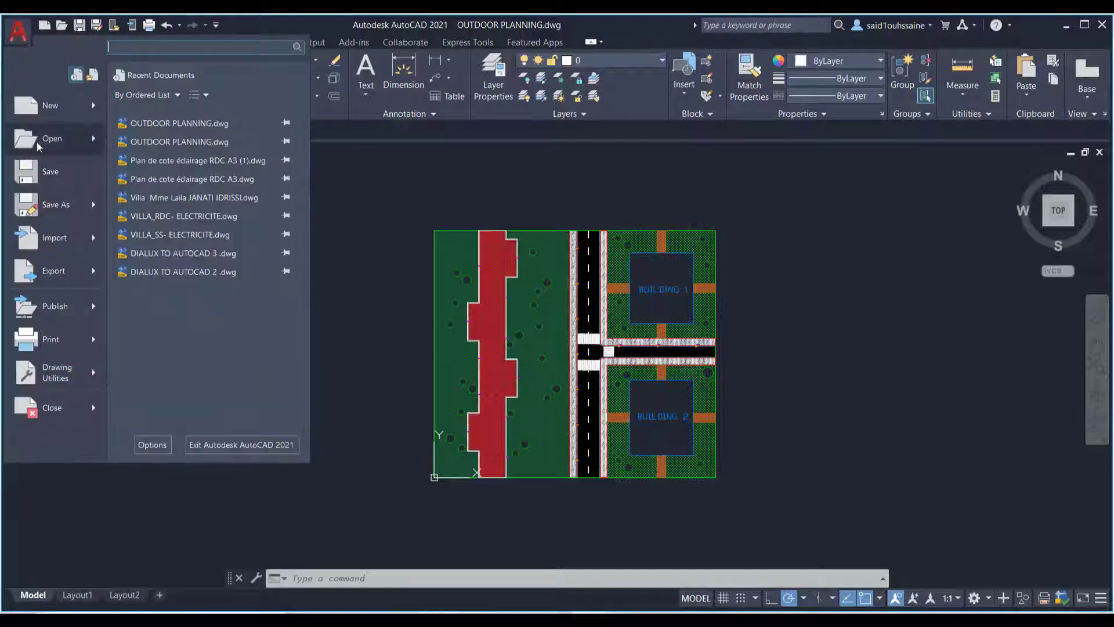
mouse_move(82, 278)
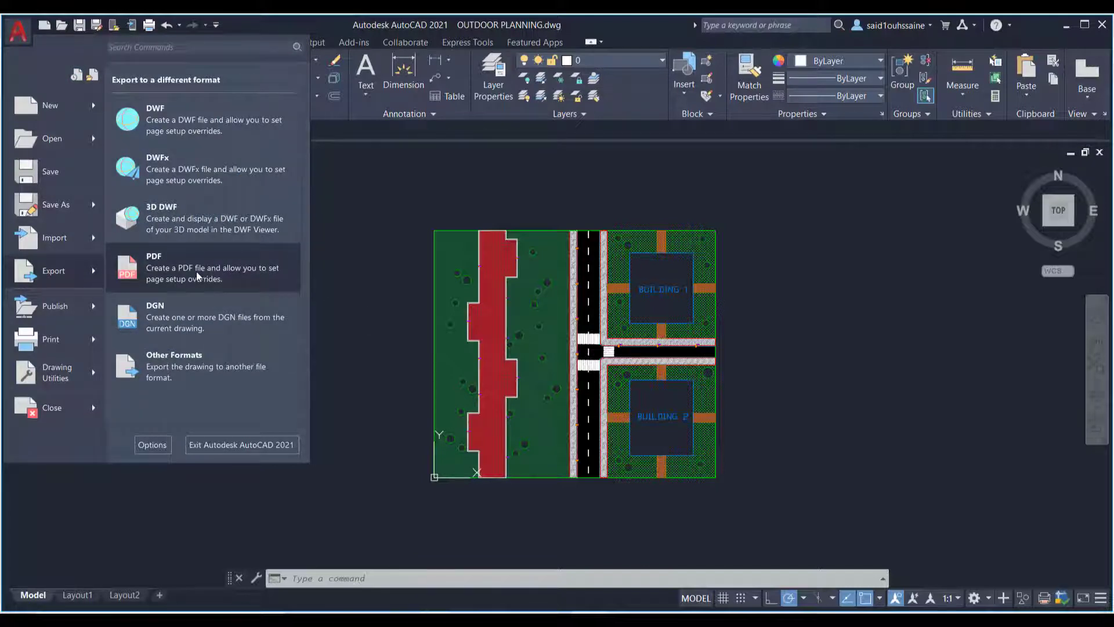
click(512, 235)
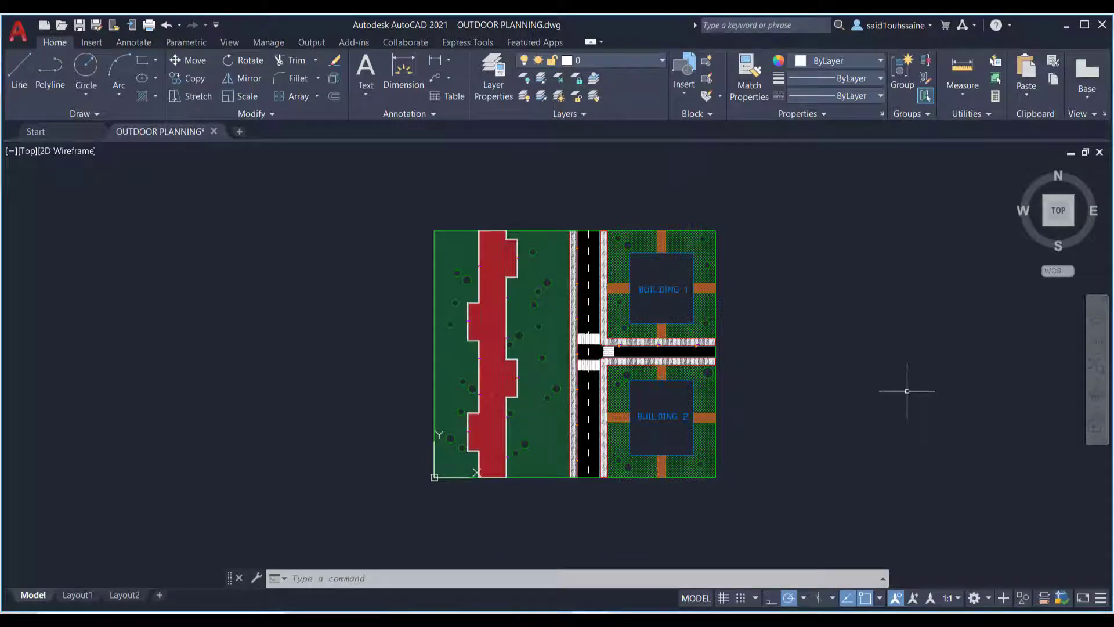
- Start plotting the OUTDOOR PLANNING drawing with DWG To PDF.pc3 as the plotter
click(148, 25)
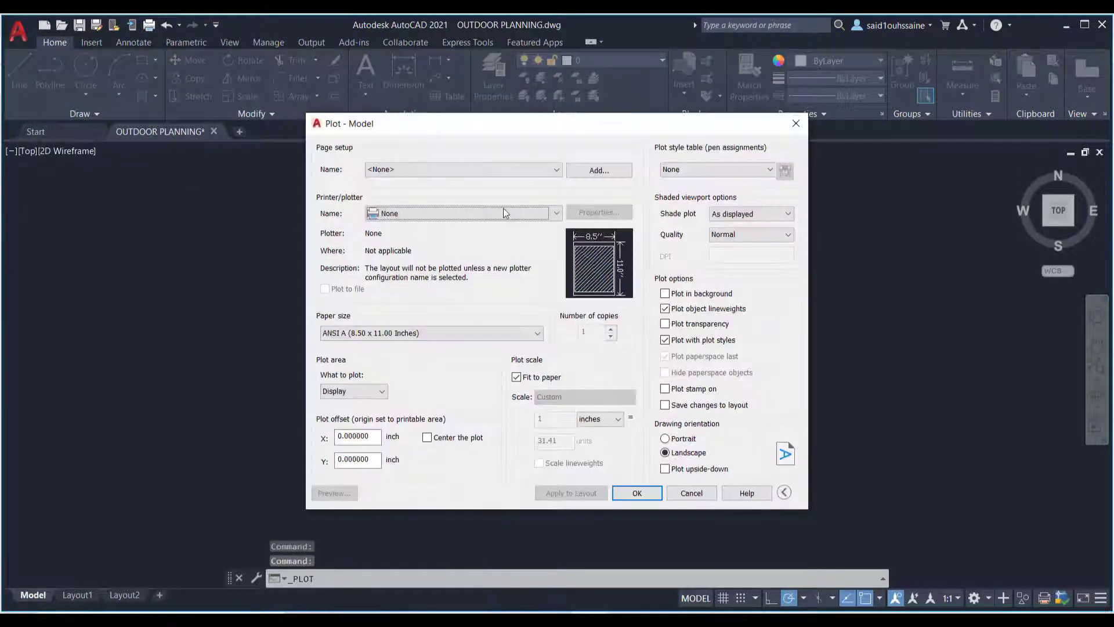
click(558, 214)
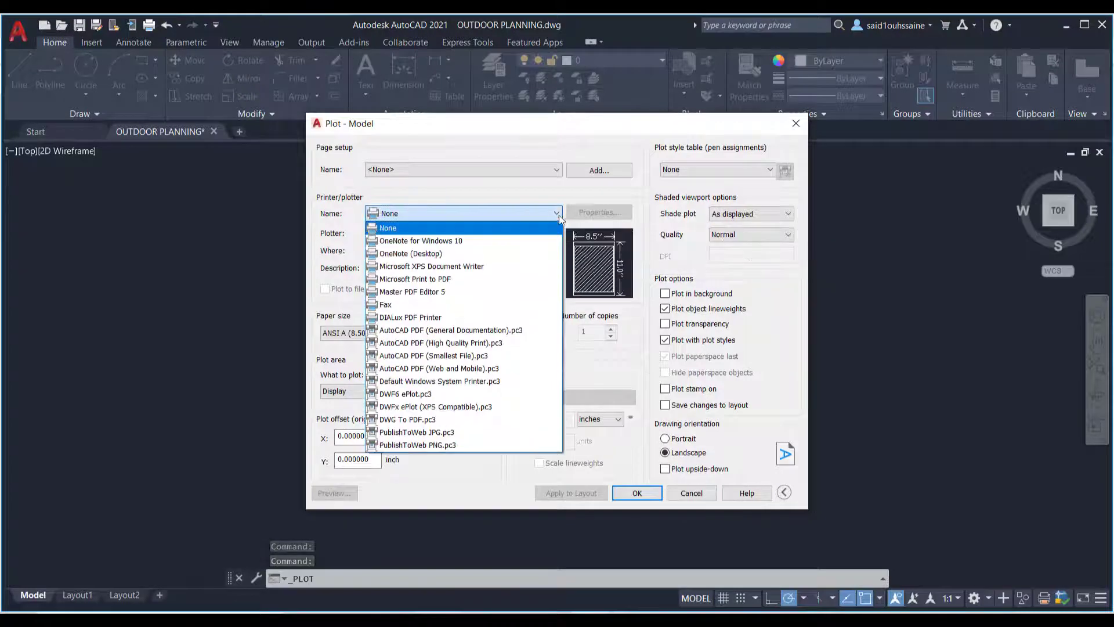
click(477, 421)
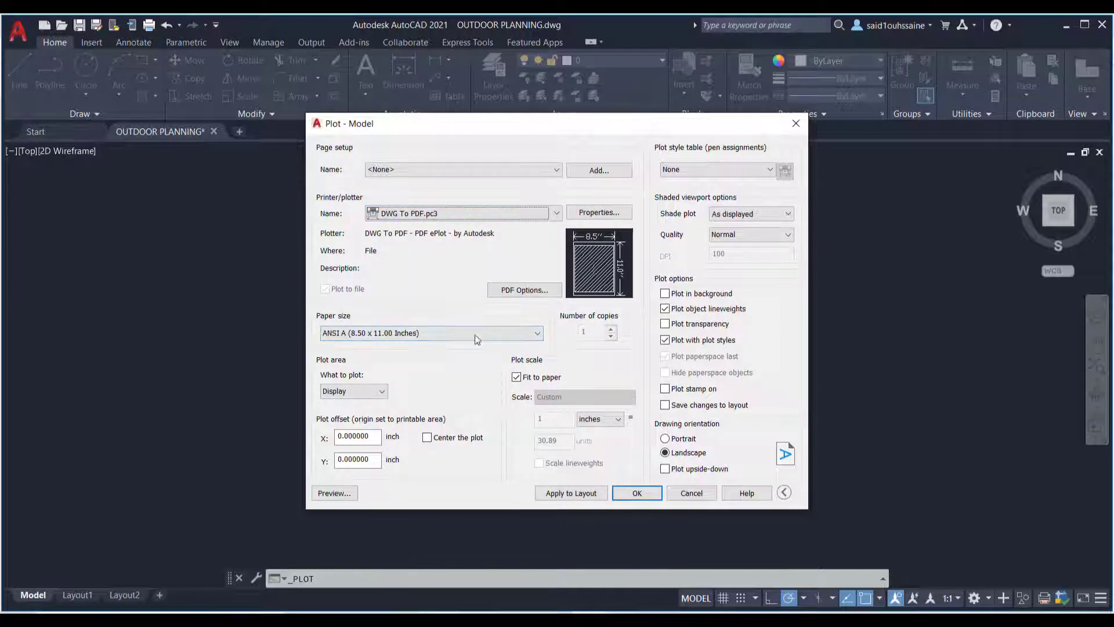
- Set the plot's paper size to ISO A3 (297.00 x 420.00 MM)
click(537, 333)
scroll(536, 541, up, 1)
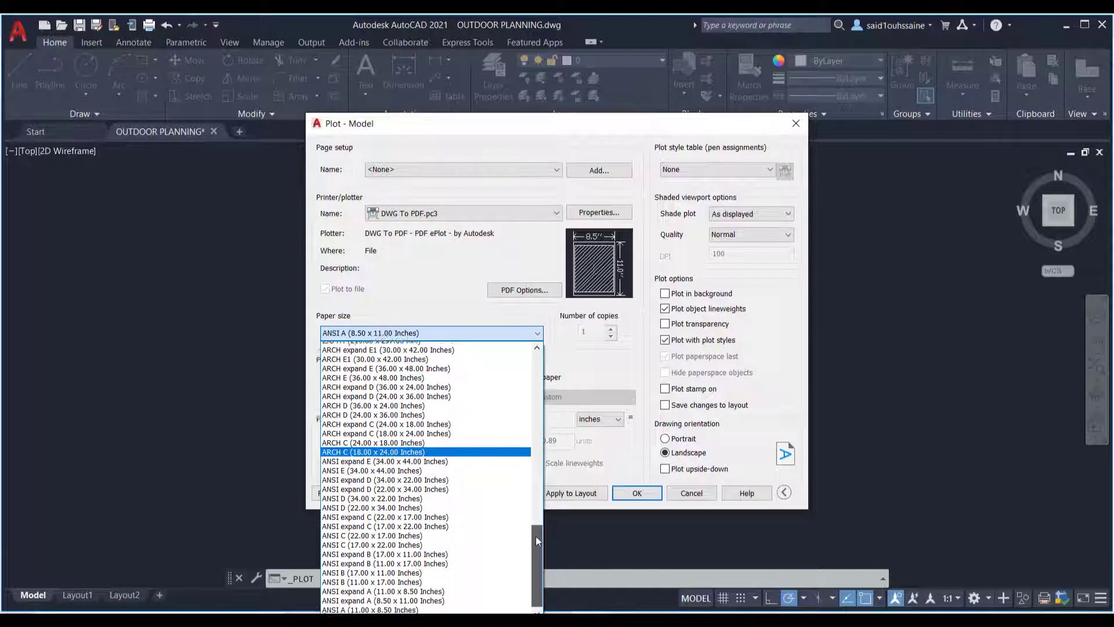
scroll(535, 532, up, 2)
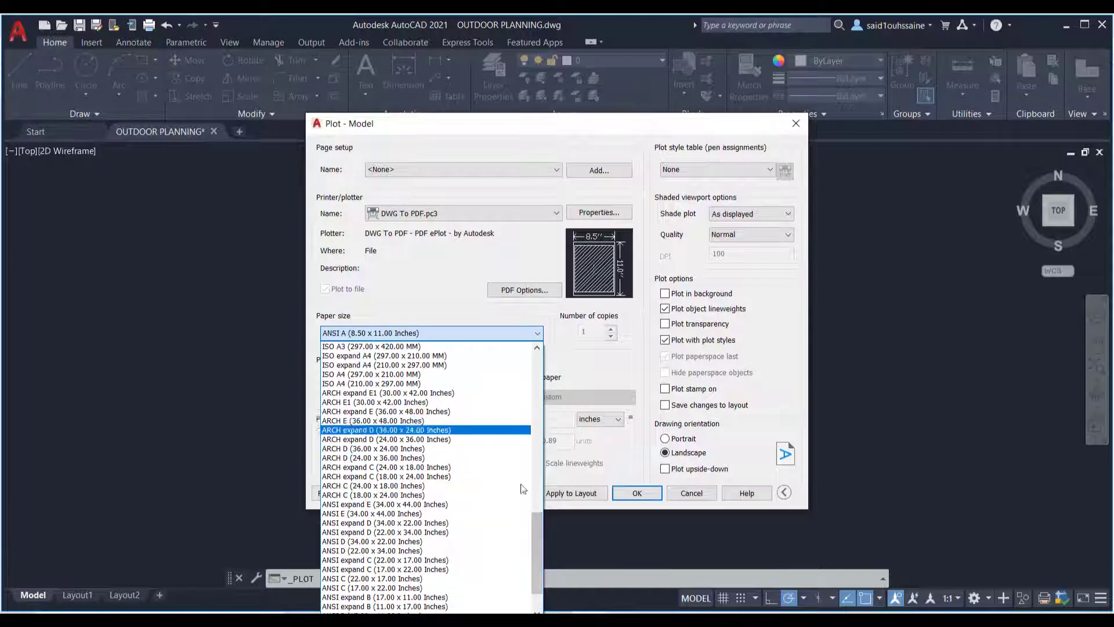
scroll(538, 535, up, 3)
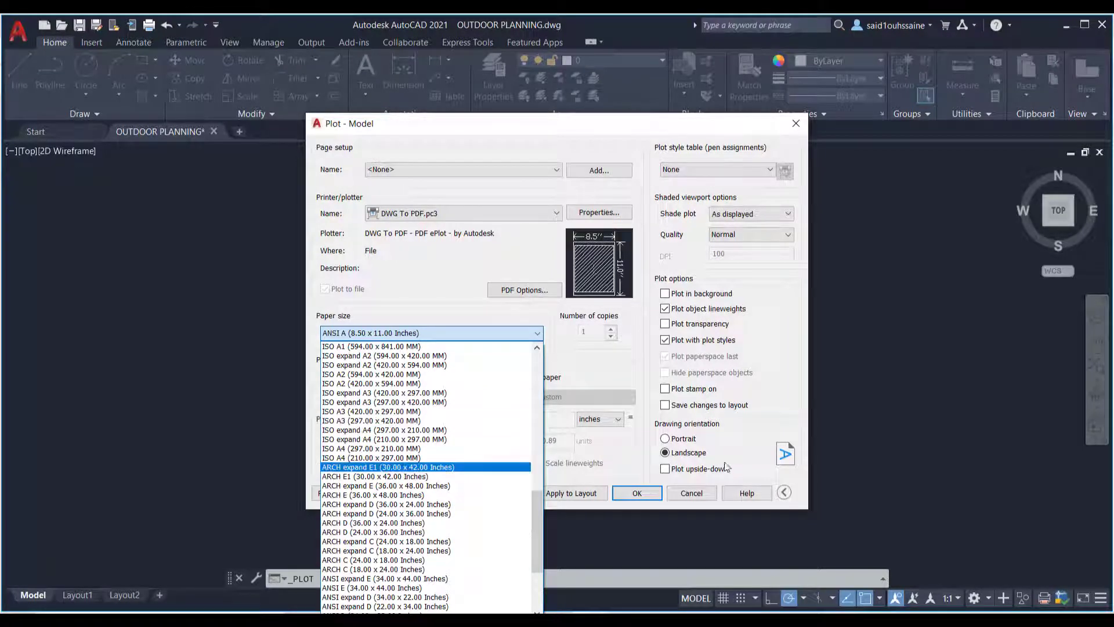
click(374, 421)
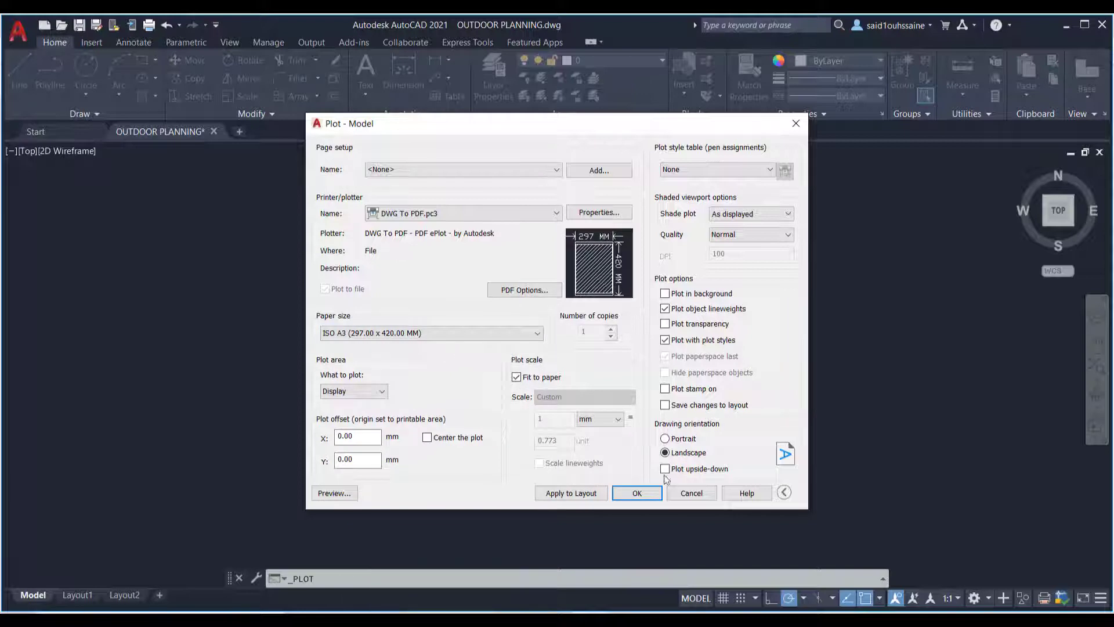
- Change the plot's paper size to ISO A3 (420.00 x 297.00 MM)
click(537, 333)
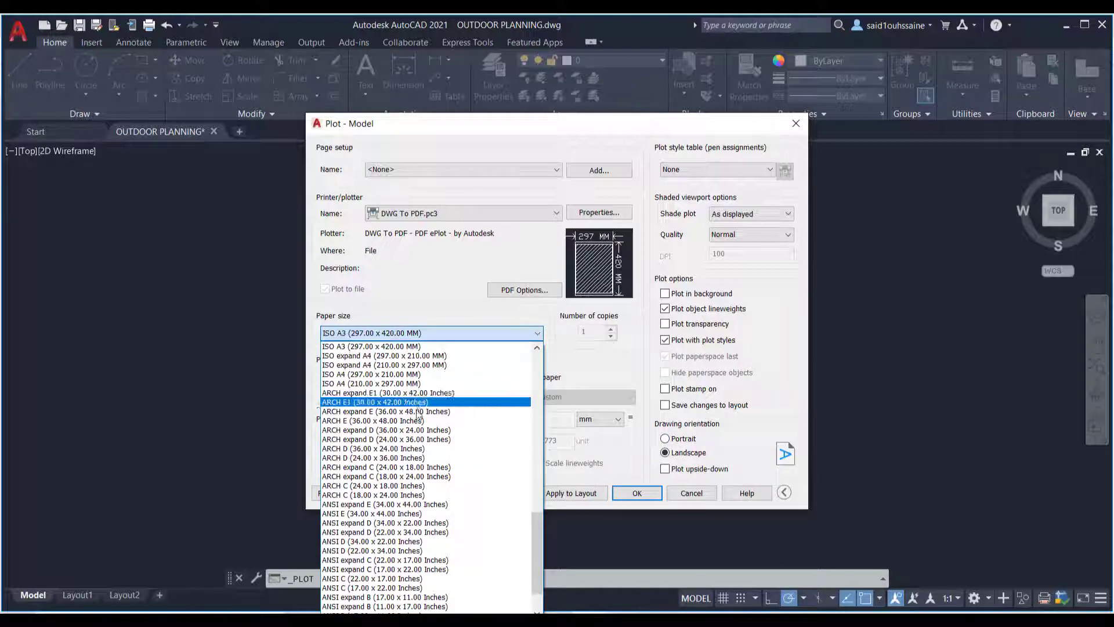
click(537, 349)
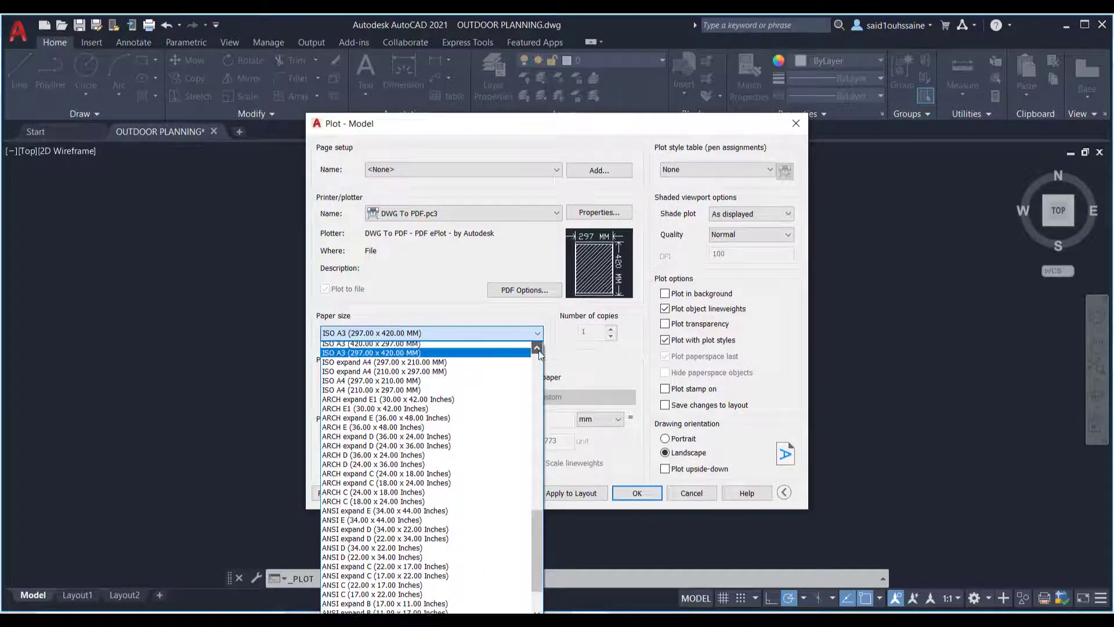
click(437, 344)
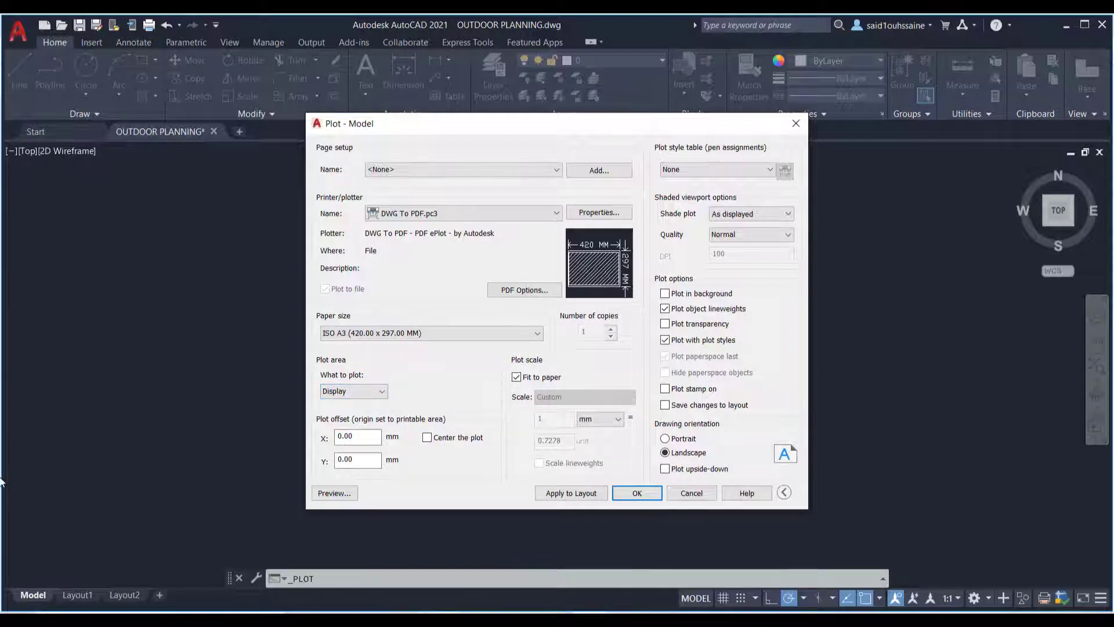
- Define the plot area as a window enclosing the entire site plan, just outside its outer corners
click(365, 391)
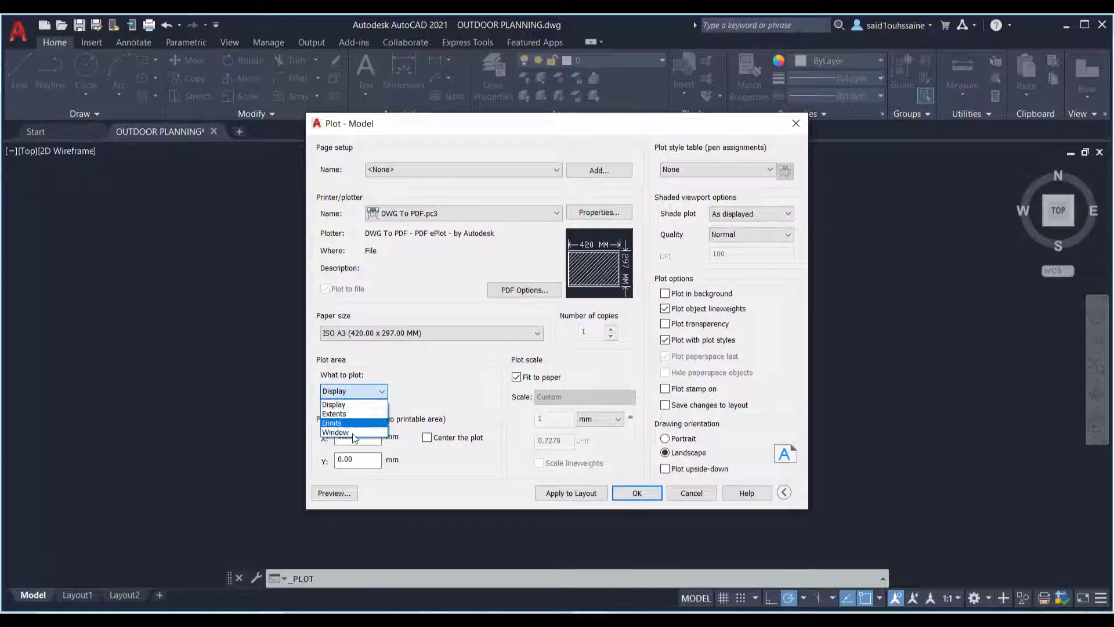
click(350, 437)
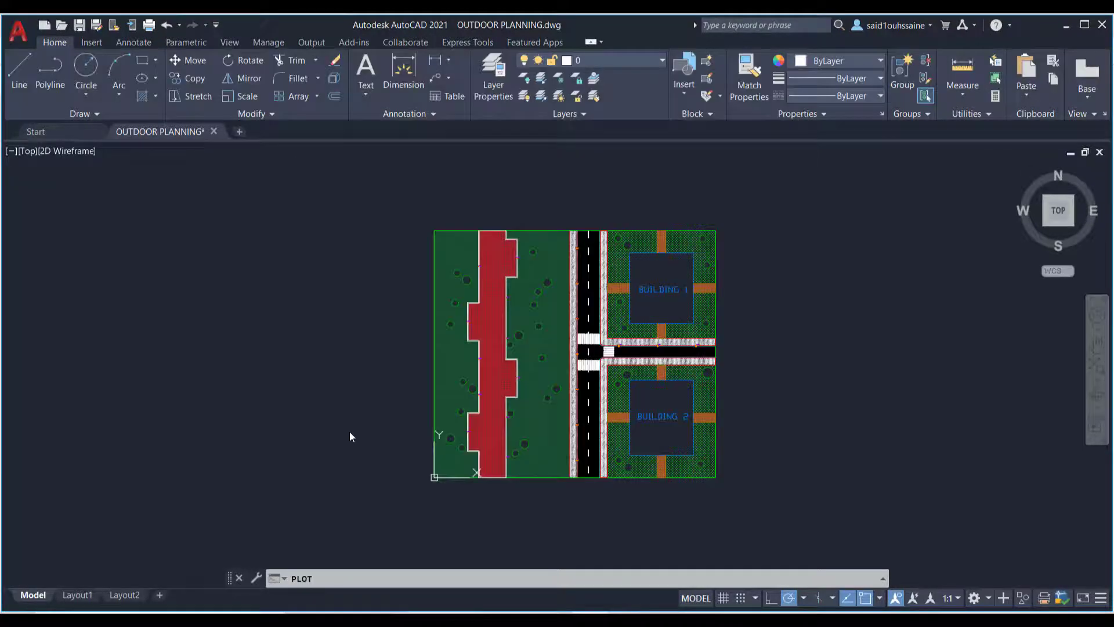
click(422, 215)
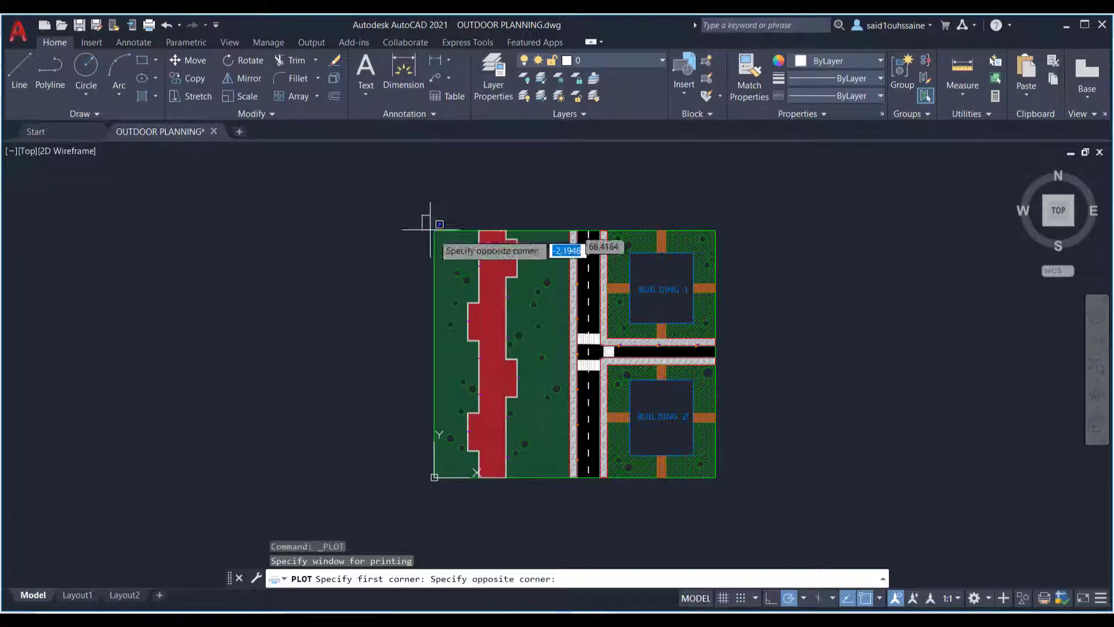
click(736, 482)
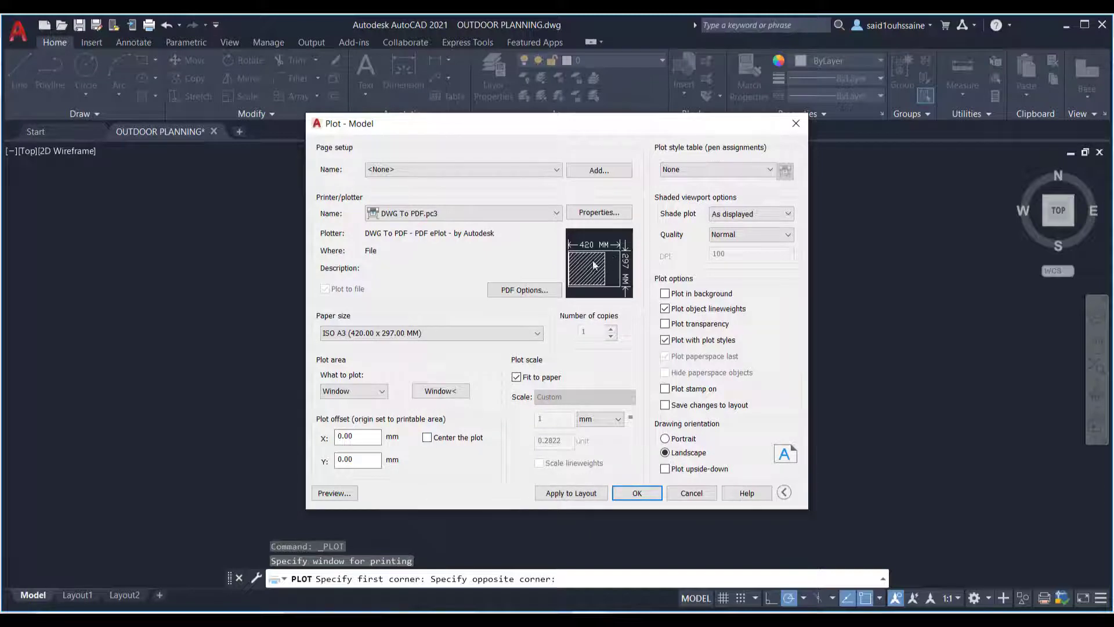
- Center the plot on the sheet and check it in the plot preview
click(439, 443)
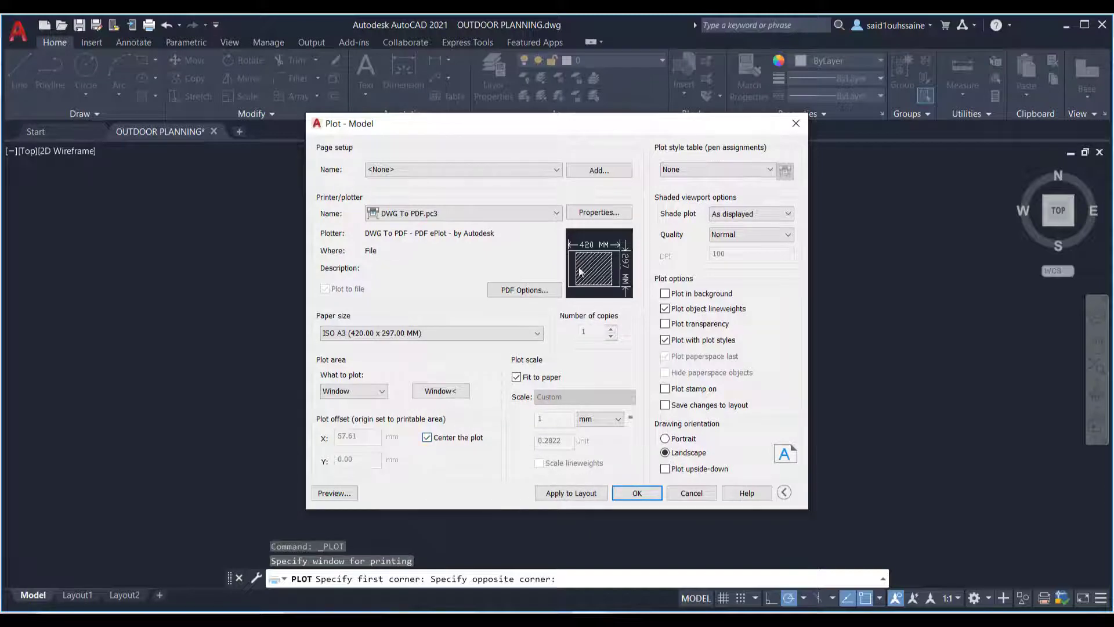
mouse_move(587, 271)
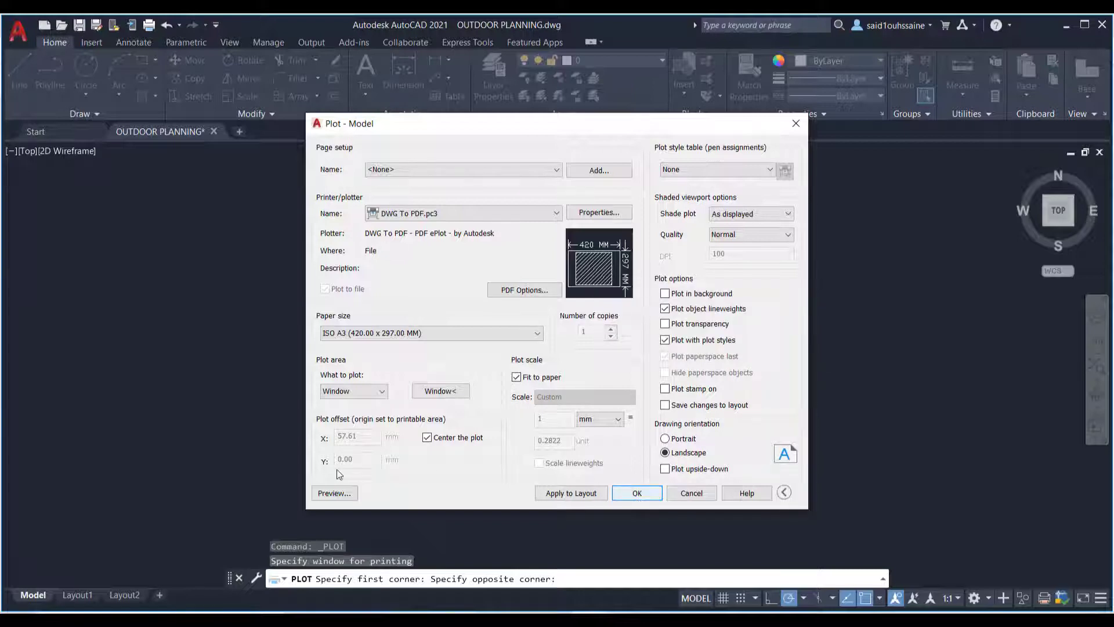
click(346, 497)
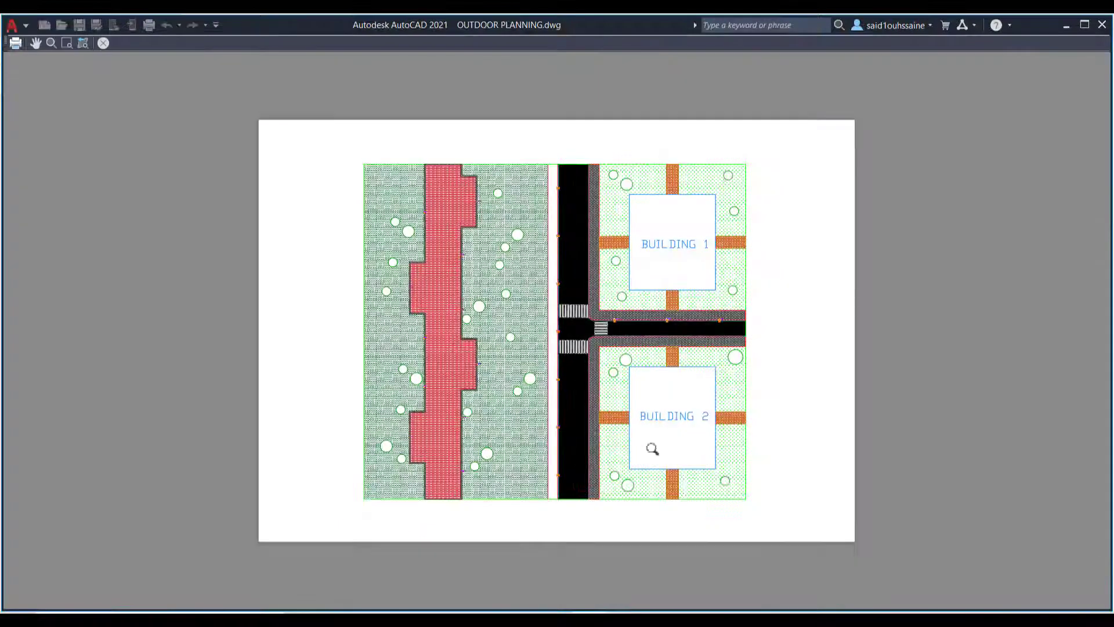
key(Escape)
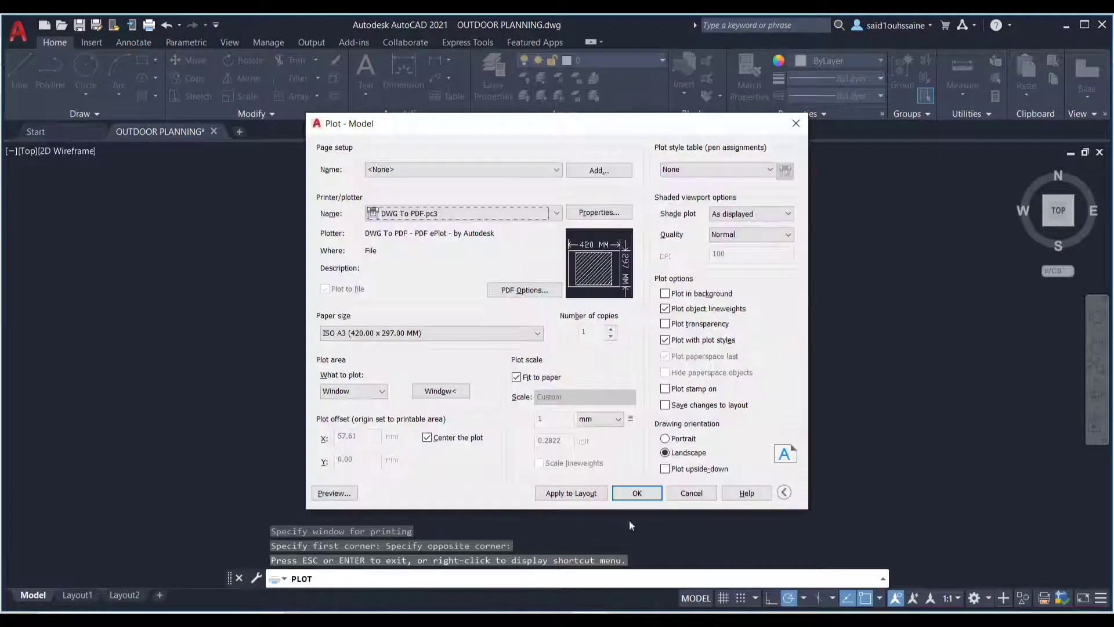
- Plot the drawing to the desktop as OUTDOOR PLANNING.pdf, removing the "-Model" suffix from the file name
click(653, 493)
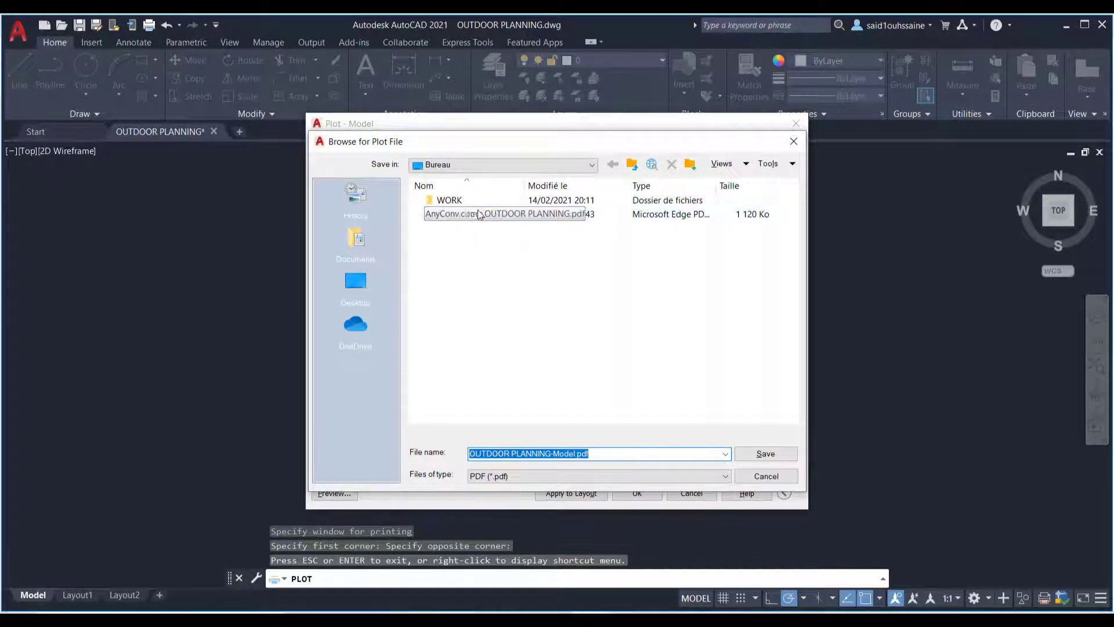
click(574, 454)
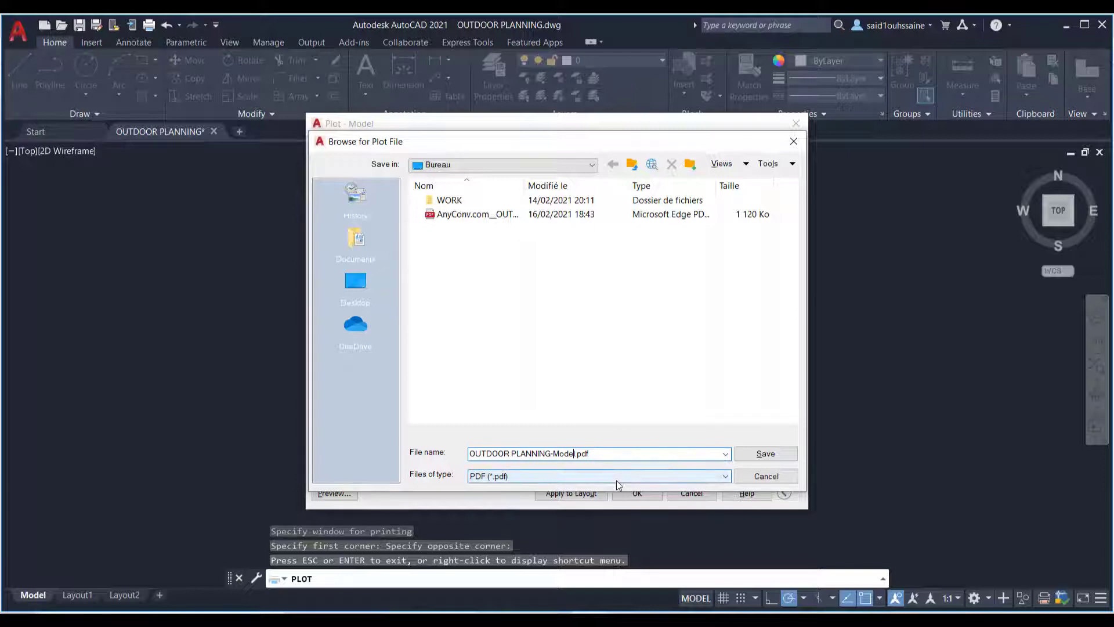
key(BackSpace)
key(BackSpace)
key(BackSpace)
key(BackSpace)
key(BackSpace)
key(BackSpace)
key(Return)
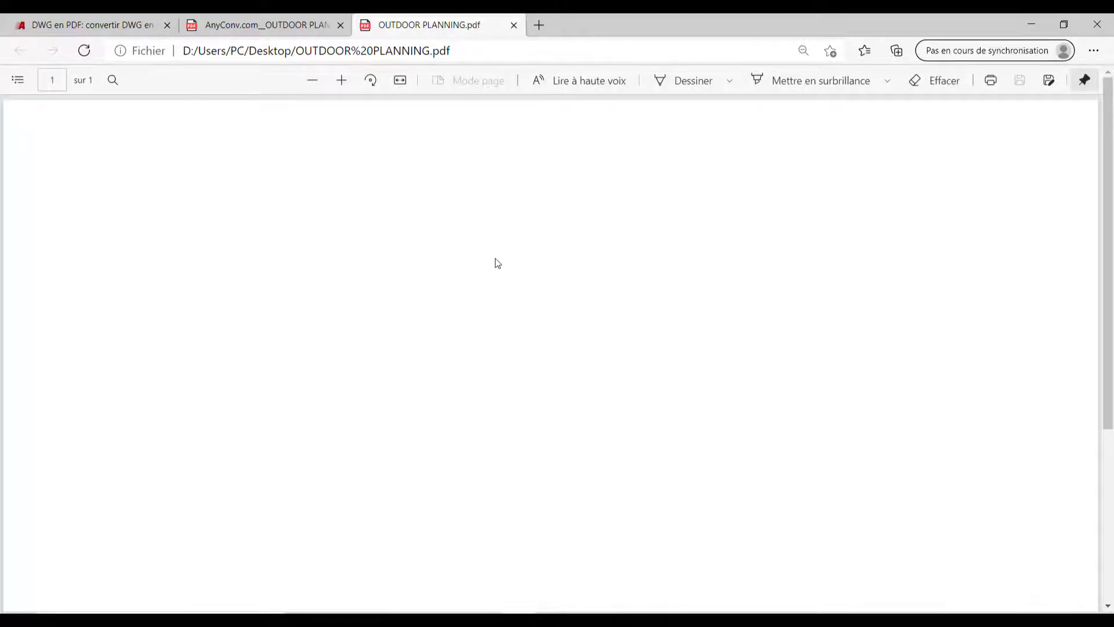
- Examine the whole page of the plotted OUTDOOR PLANNING.pdf in the browser
scroll(796, 365, down, 5)
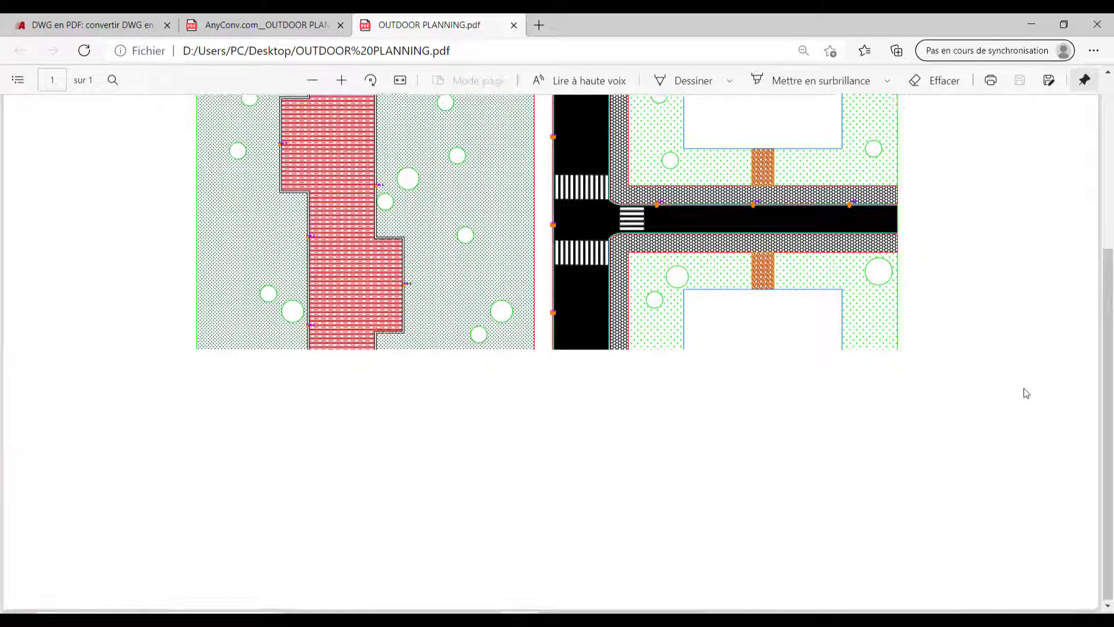
ctrl+scroll(833, 480, down, 2)
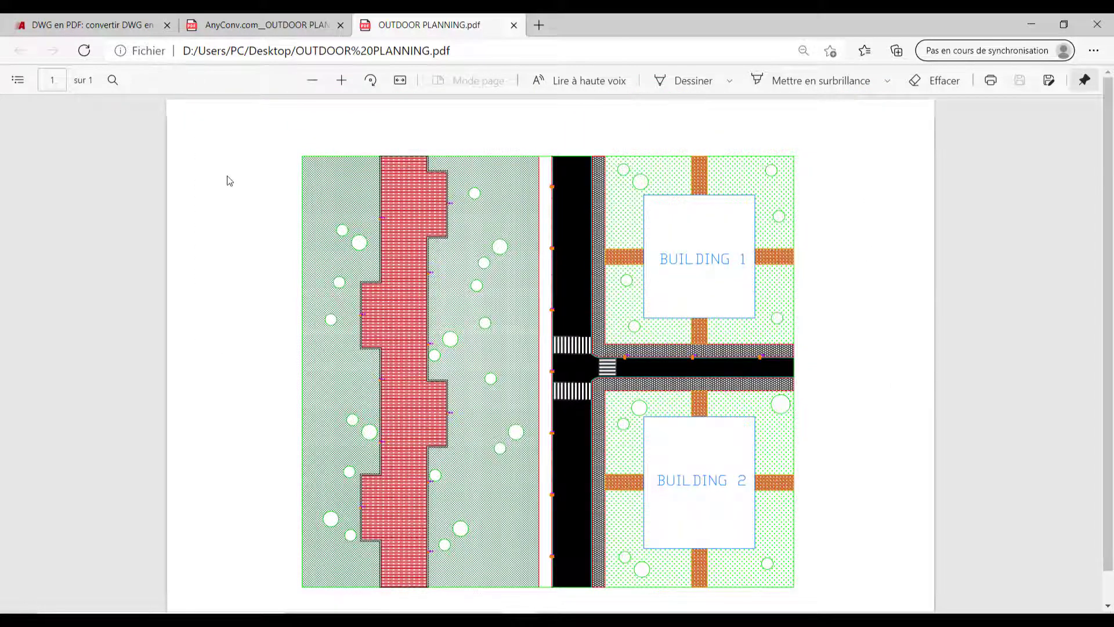
scroll(641, 609, down, 1)
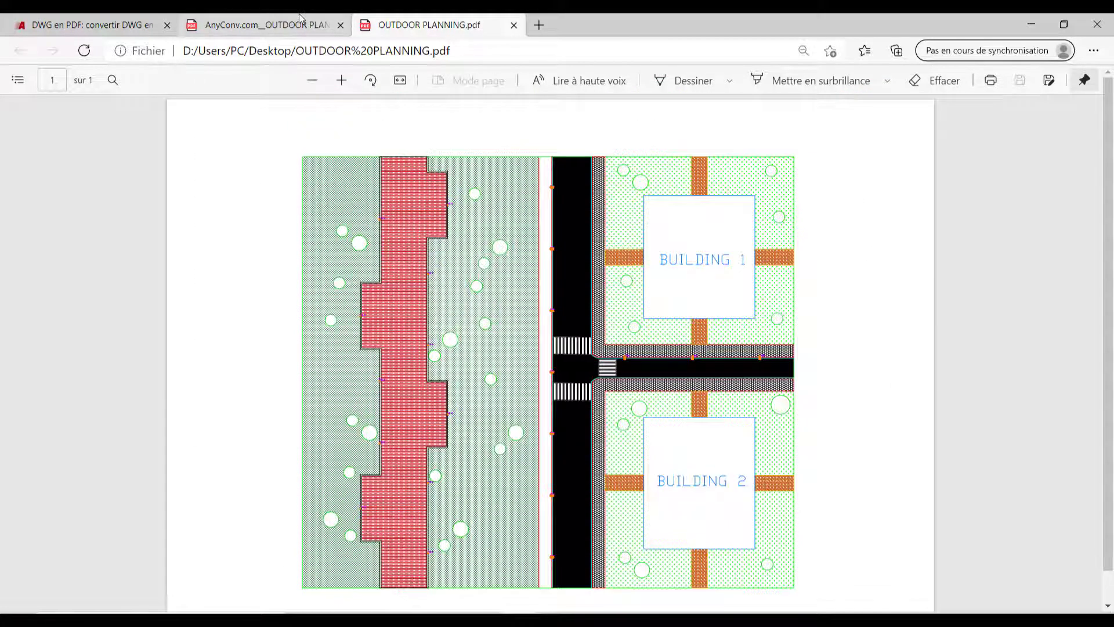
- Compare the AnyConv-converted PDF with the plotted OUTDOOR PLANNING.pdf, and look at the original site plan in AutoCAD
click(298, 22)
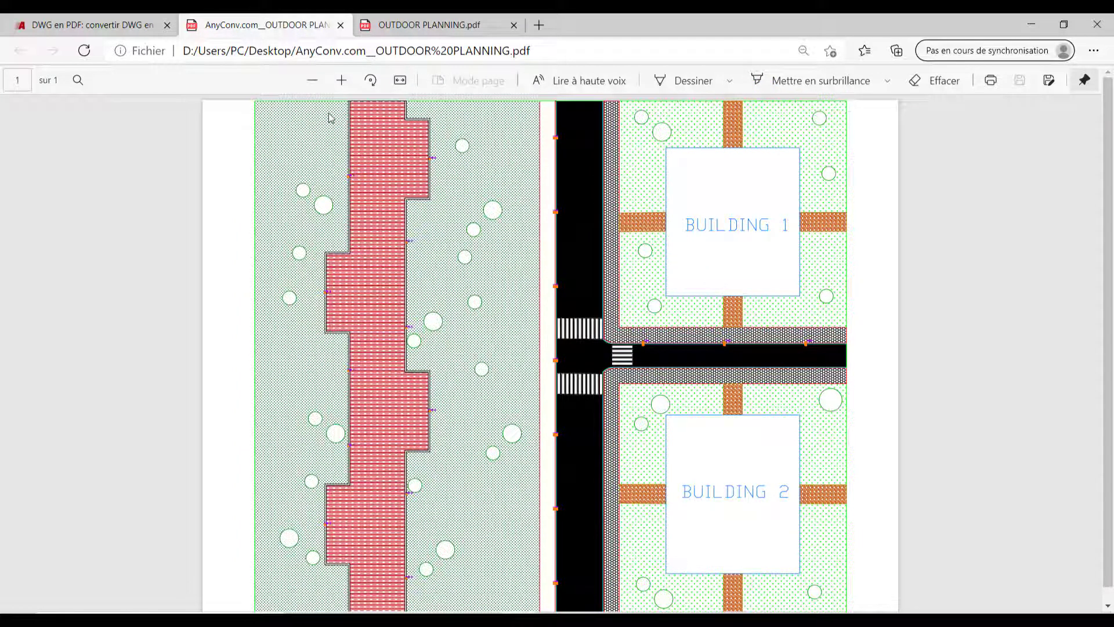
scroll(485, 340, down, 1)
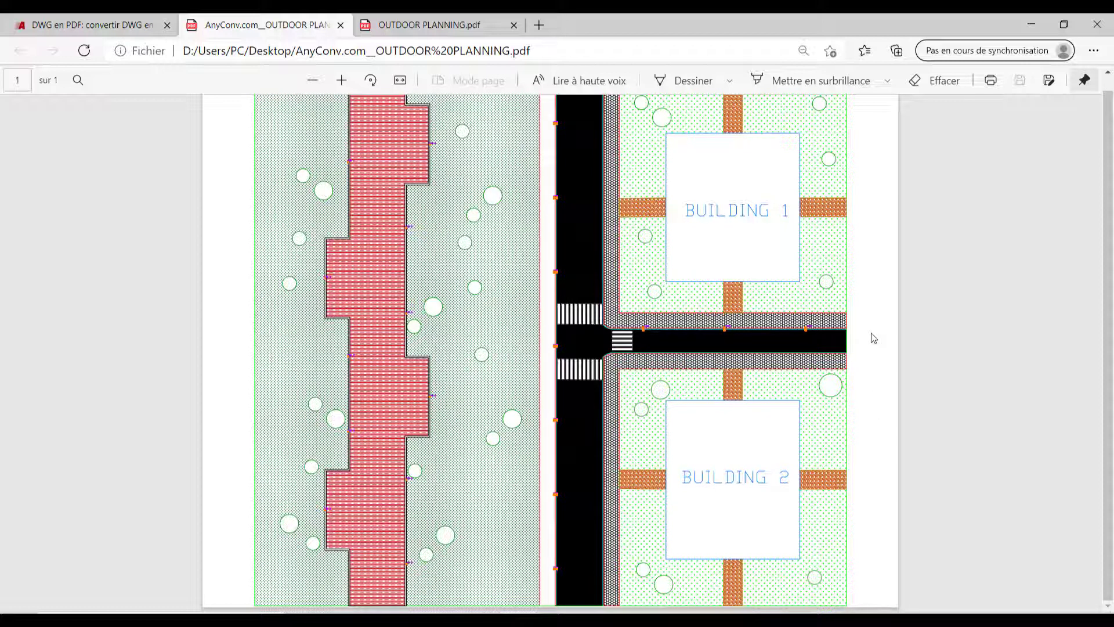
click(413, 23)
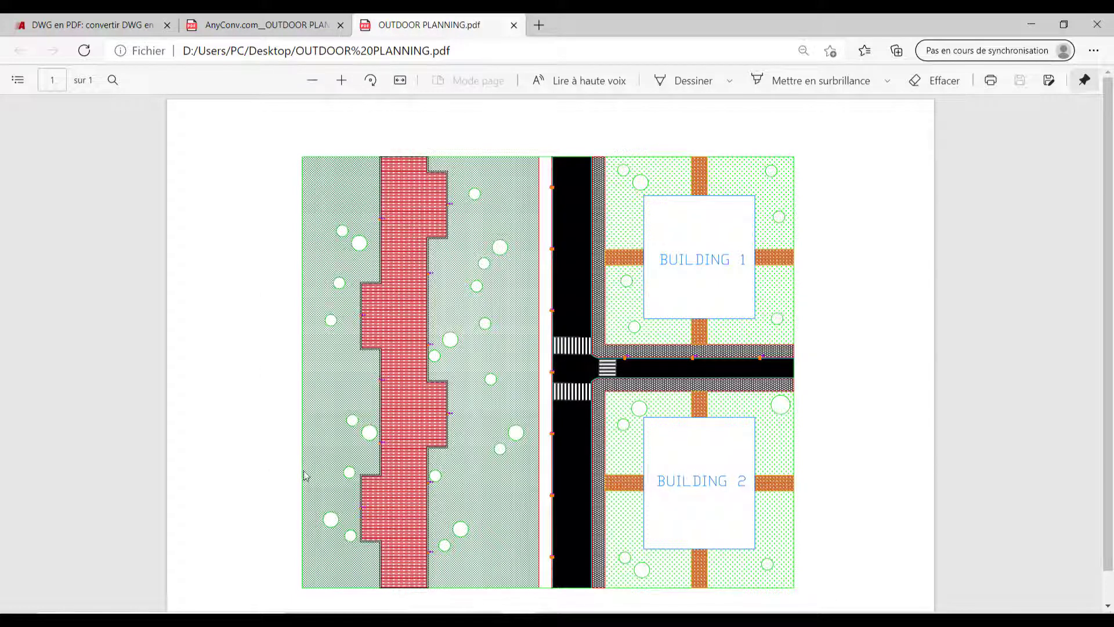
scroll(304, 474, down, 1)
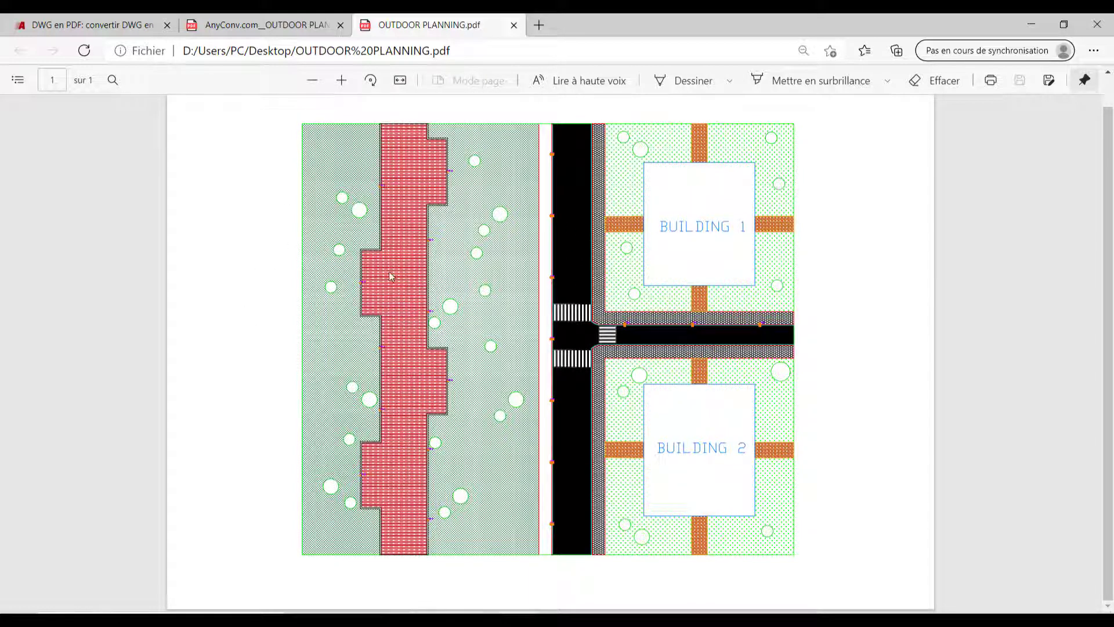
key(ctrl+shift+Tab)
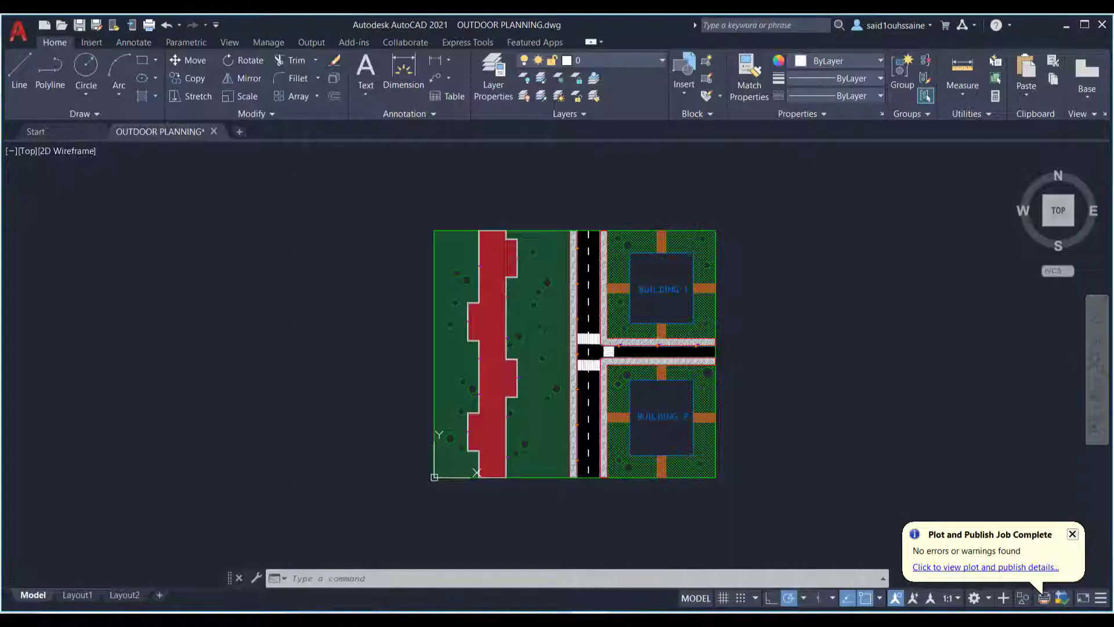
key(alt+Tab)
mouse_move(829, 265)
middle_down()
mouse_move(801, 238)
mouse_move(844, 260)
middle_up()
scroll(808, 265, up, 2)
scroll(813, 256, down, 2)
scroll(844, 260, down, 2)
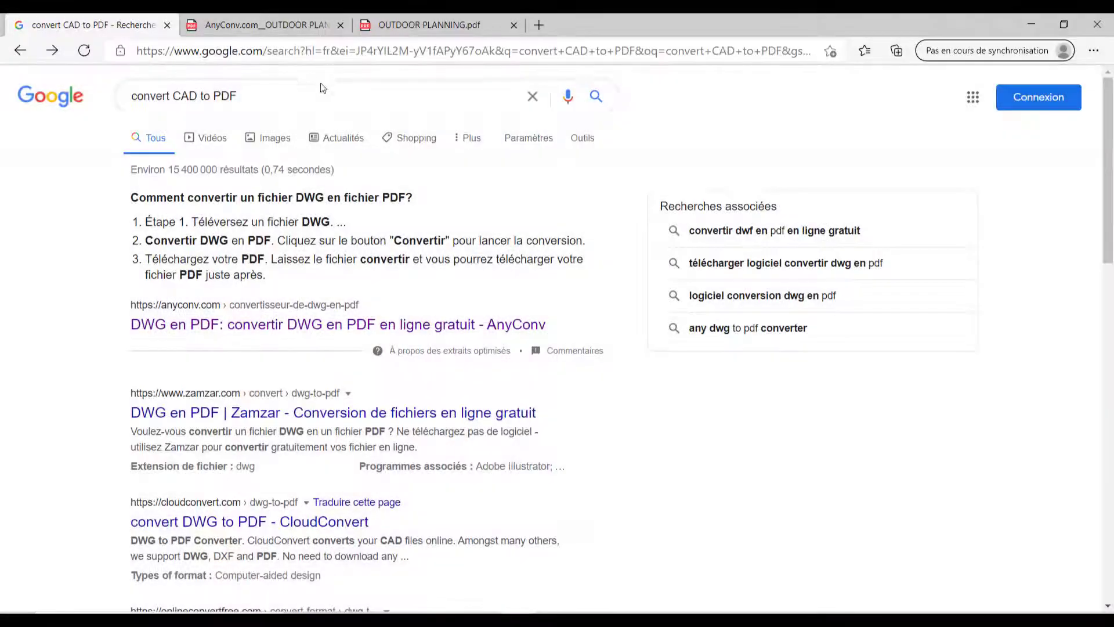
- In the browser's existing Google search, change the query to "convert pdf to autocad" and run it
drag(296, 93, 177, 92)
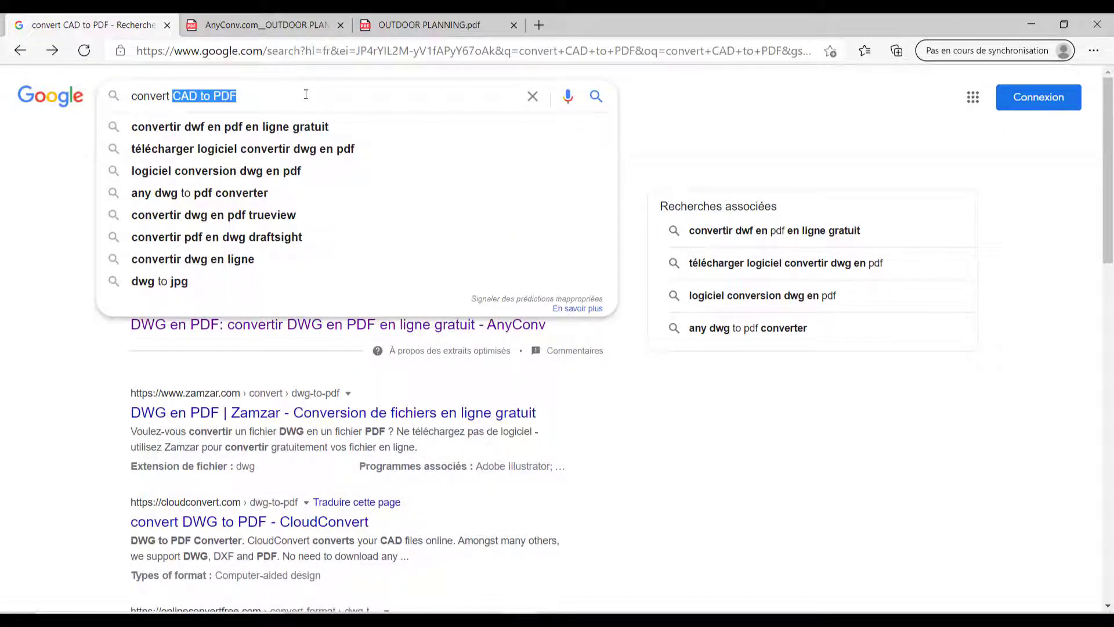
text(pdf)
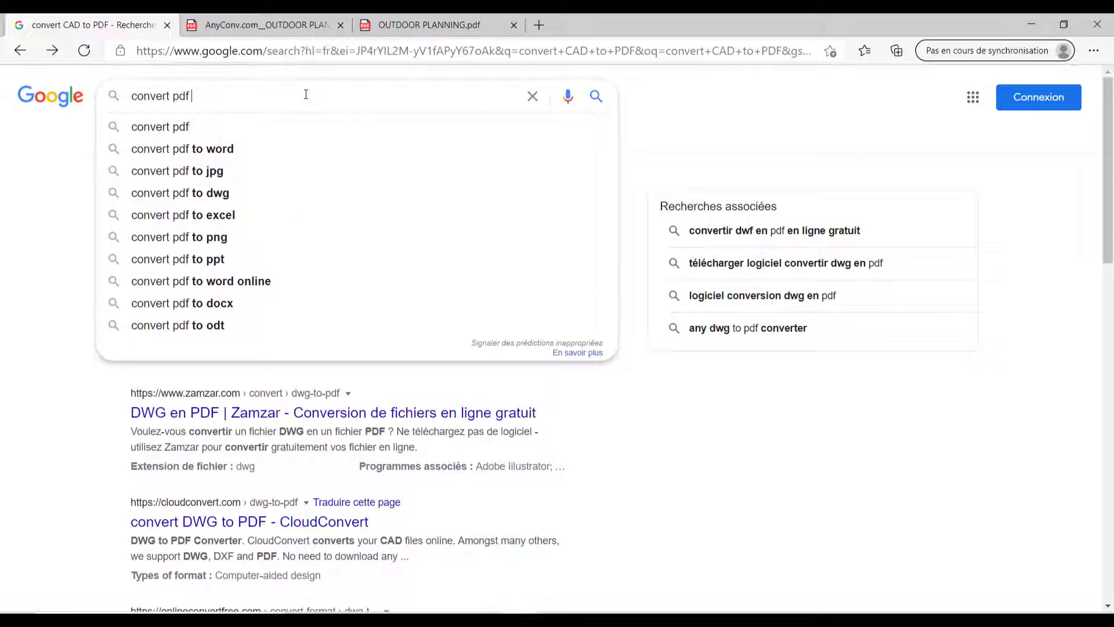
text( to autoc)
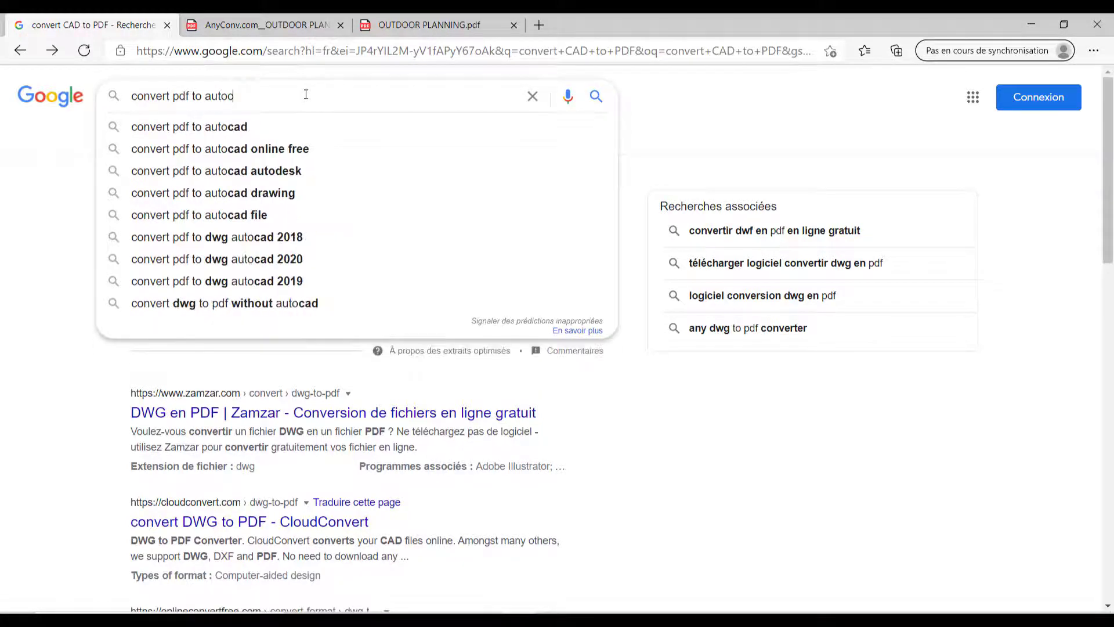
text(ad)
key(Return)
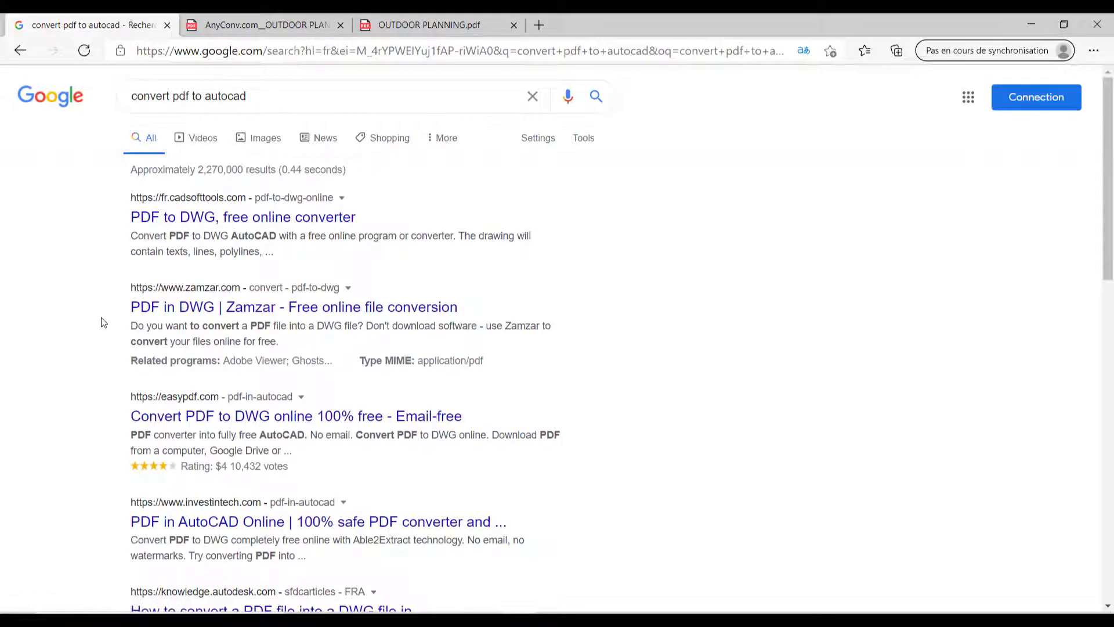
- Open the CADSoftTools online PDF to DWG converter from the results and add OUTDOOR PLANNING.pdf from the desktop for conversion
scroll(101, 334, down, 3)
scroll(99, 348, up, 3)
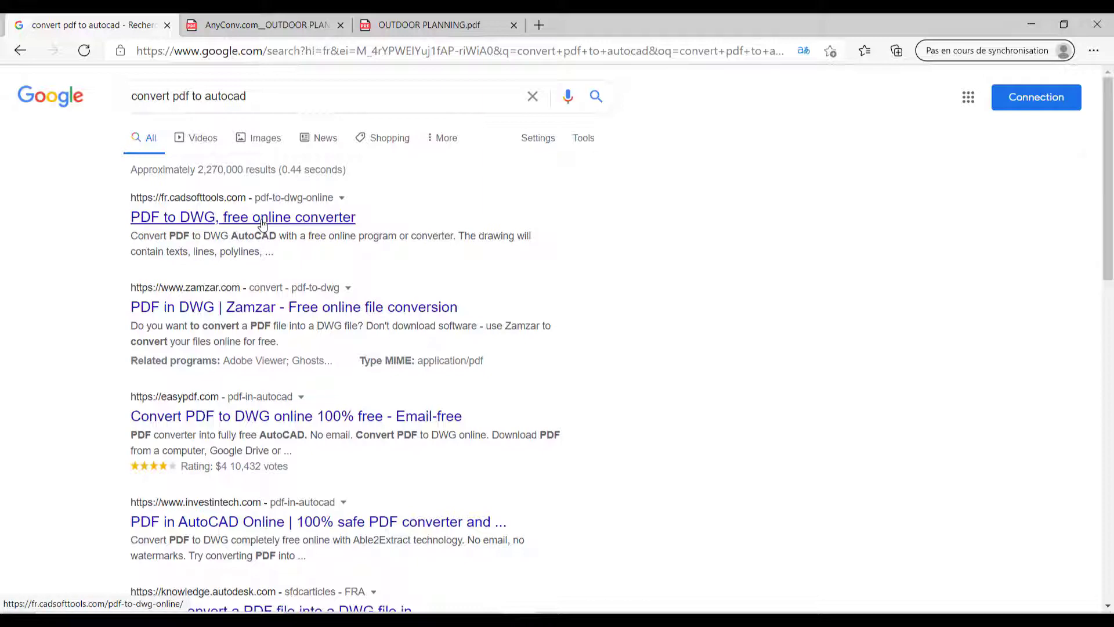
click(262, 224)
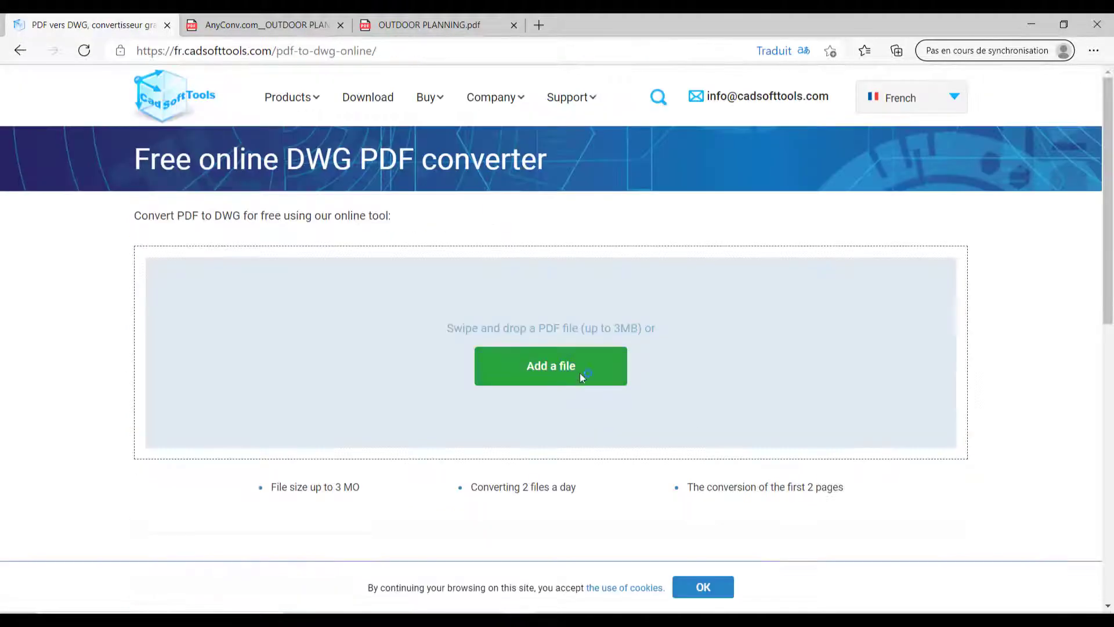
click(581, 372)
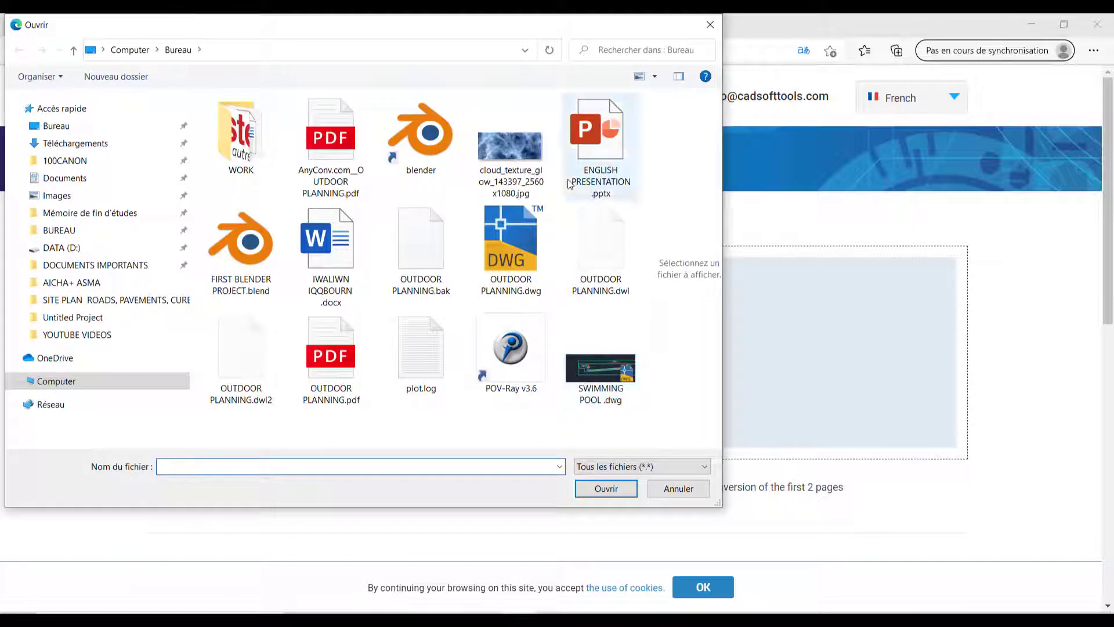
double_click(330, 354)
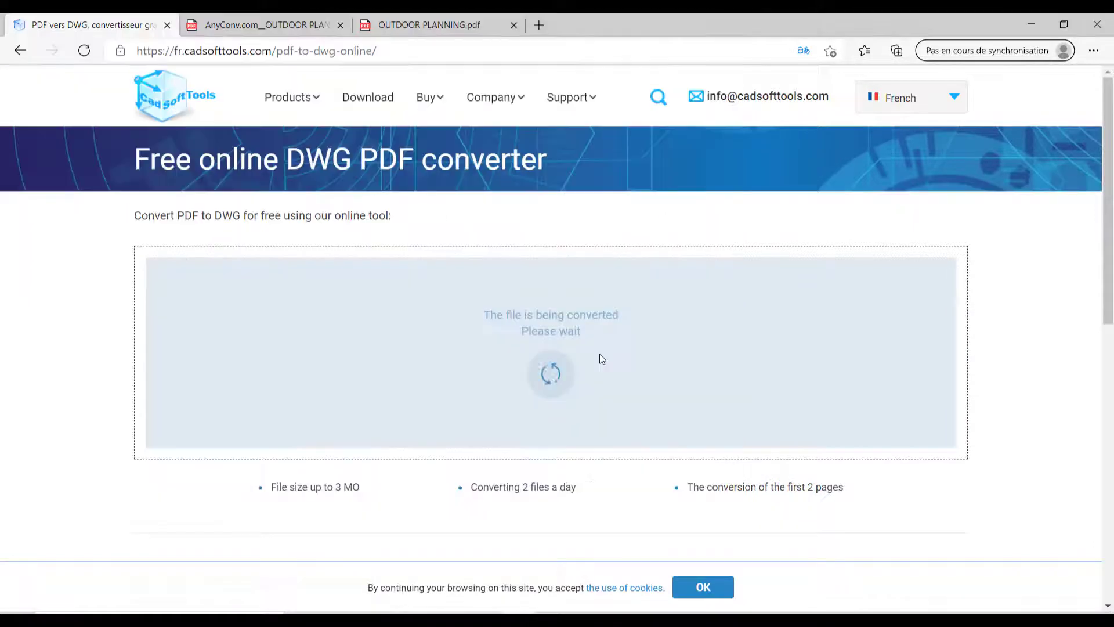
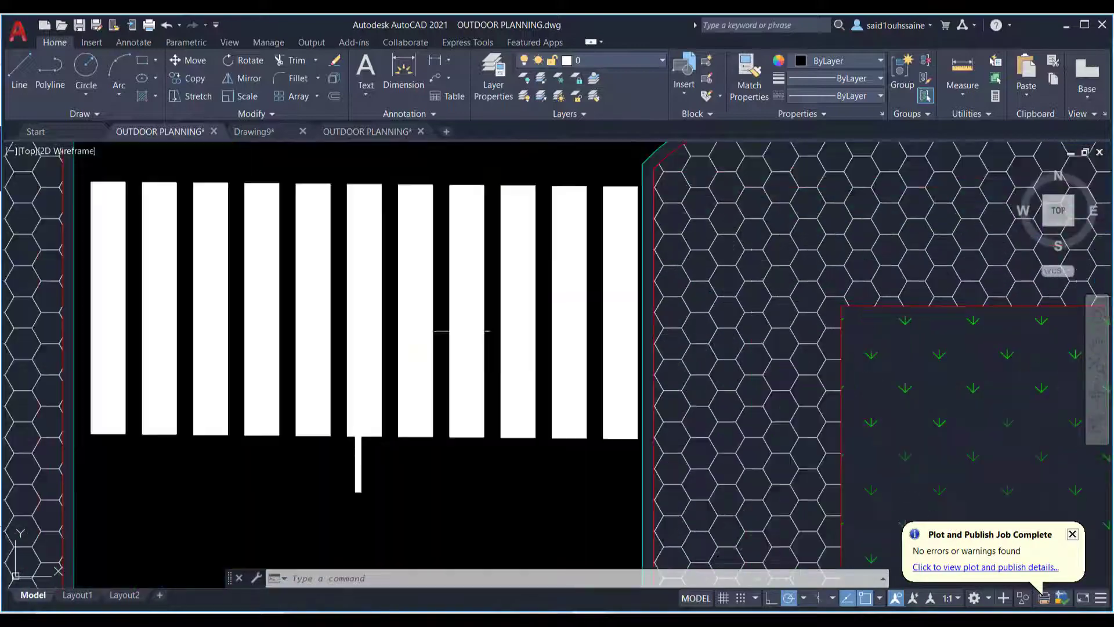
- In the converted OUTDOOR PLANNING drawing, erase two white hatch pieces from the vertical road beside Building 2
scroll(596, 277, down, 8)
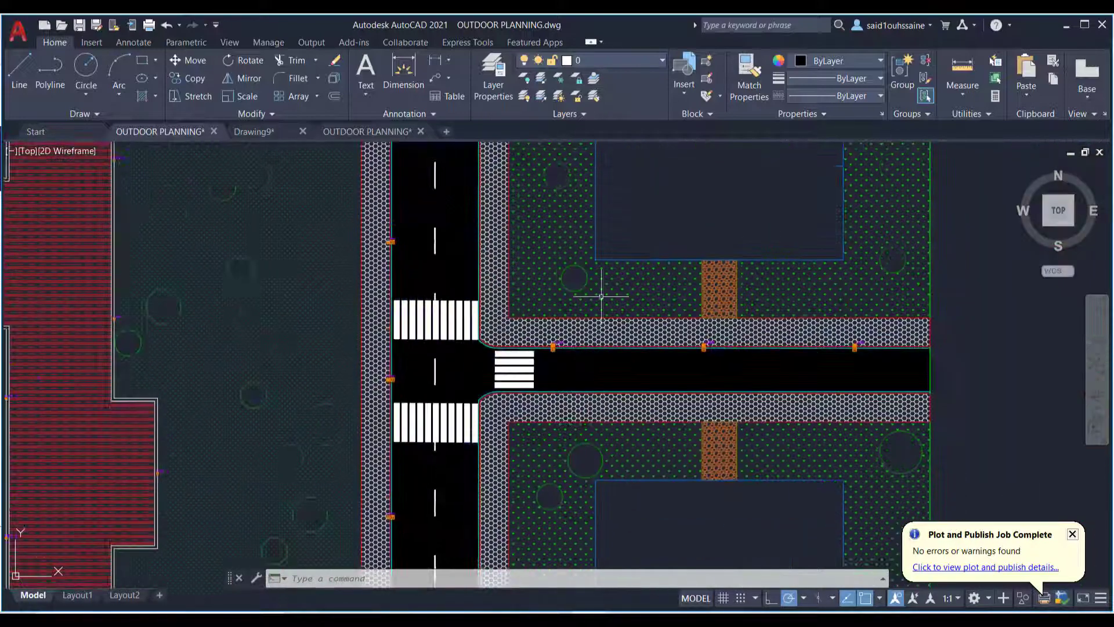
click(386, 133)
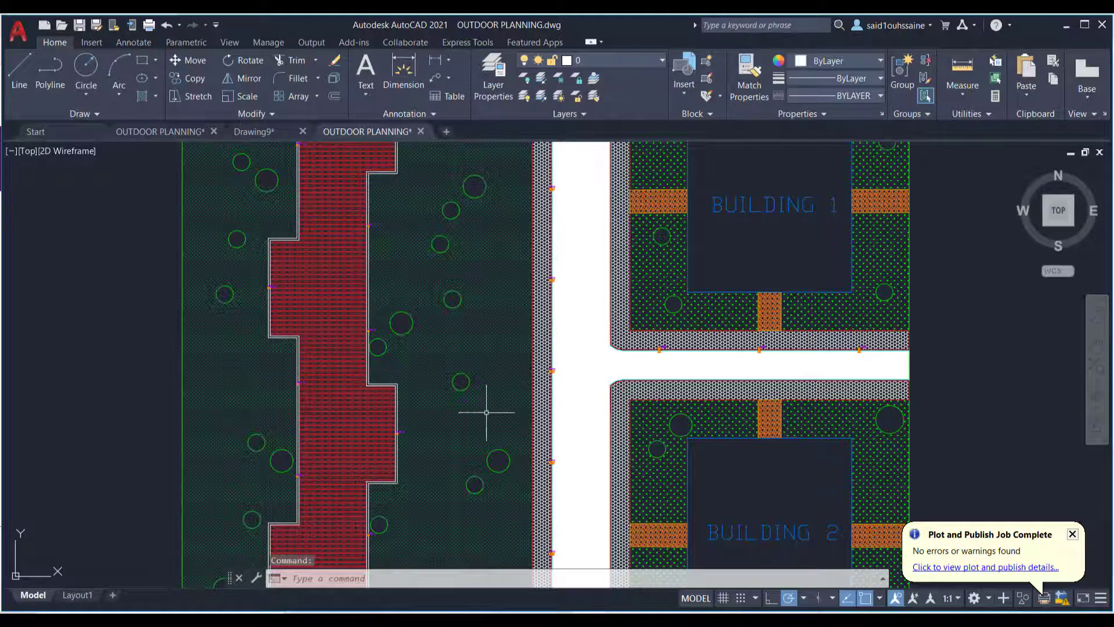
mouse_move(487, 413)
middle_down()
mouse_move(477, 248)
mouse_move(532, 219)
middle_up()
scroll(602, 470, up, 2)
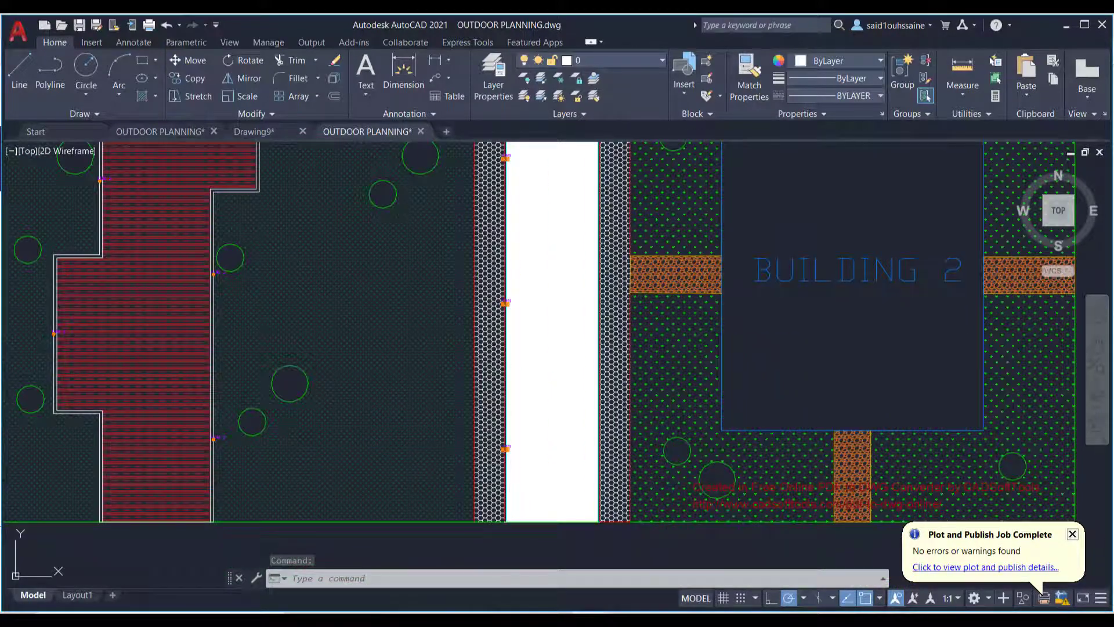
click(507, 336)
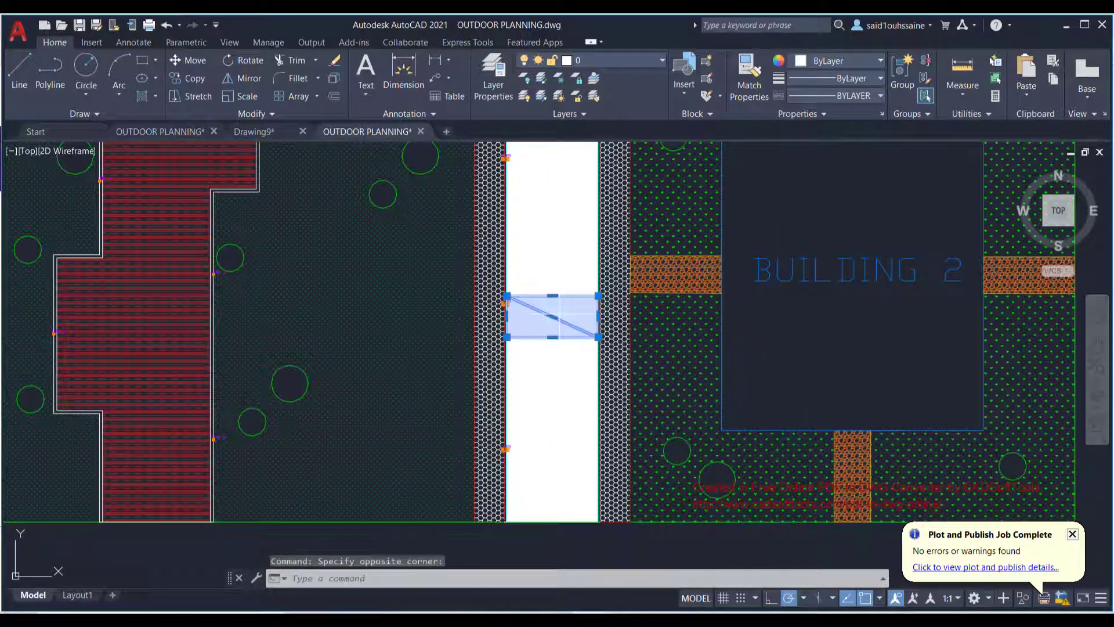
click(598, 296)
key(Delete)
click(553, 269)
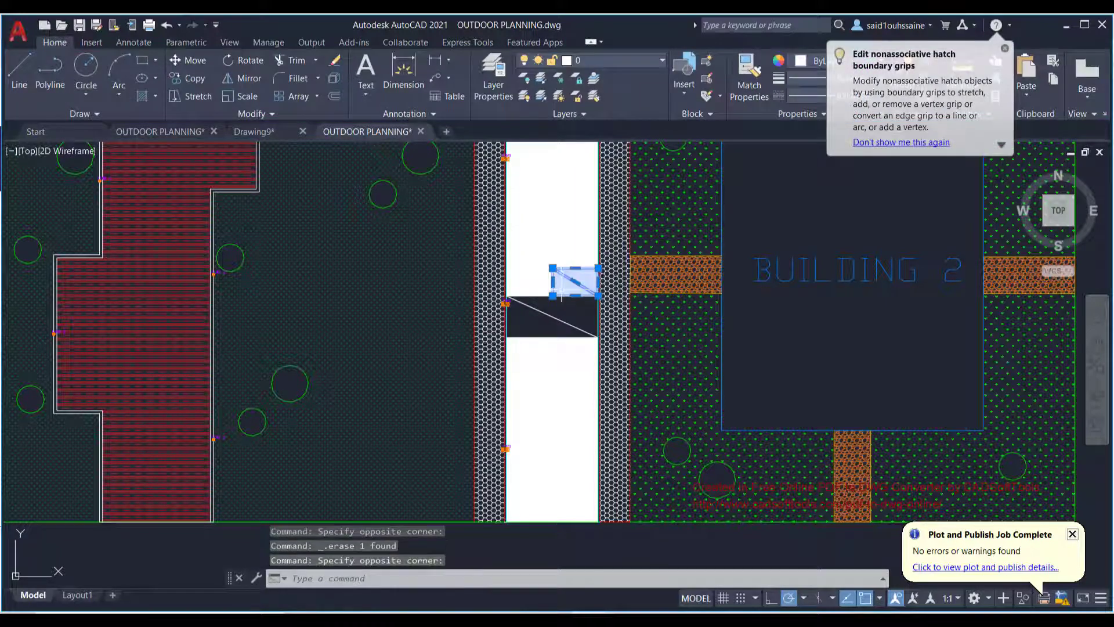
click(561, 297)
key(Delete)
- Erase the adjoining white hatch pieces and leftover diagonal lines around the gap in the vertical road beside Building 2
scroll(533, 232, up, 3)
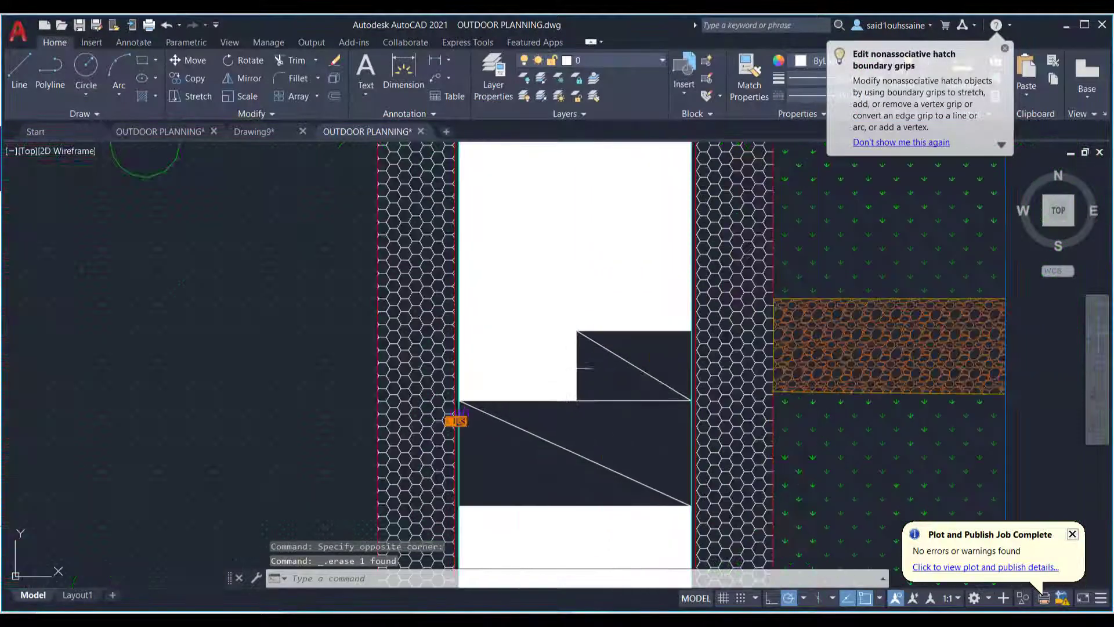
click(460, 332)
click(577, 398)
key(Delete)
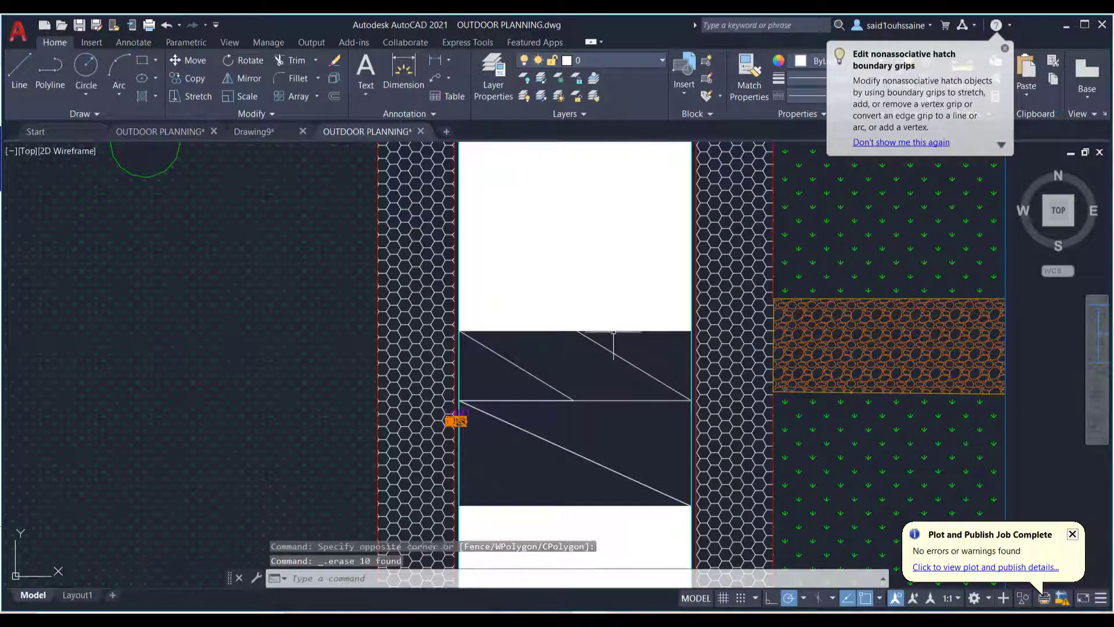
click(606, 326)
key(Delete)
click(627, 418)
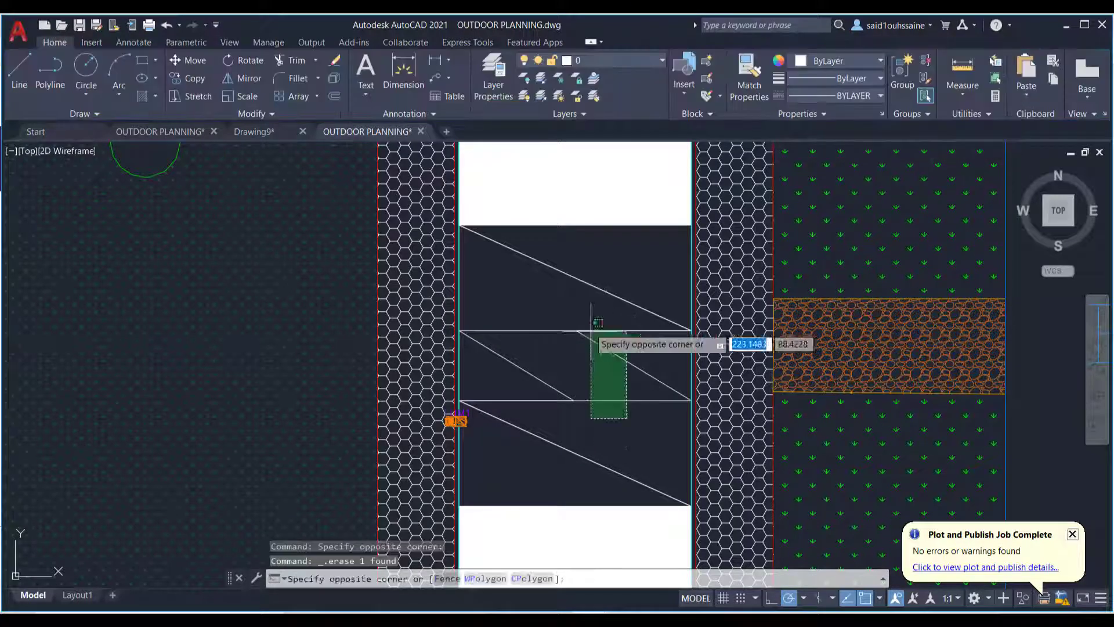
click(548, 271)
key(Delete)
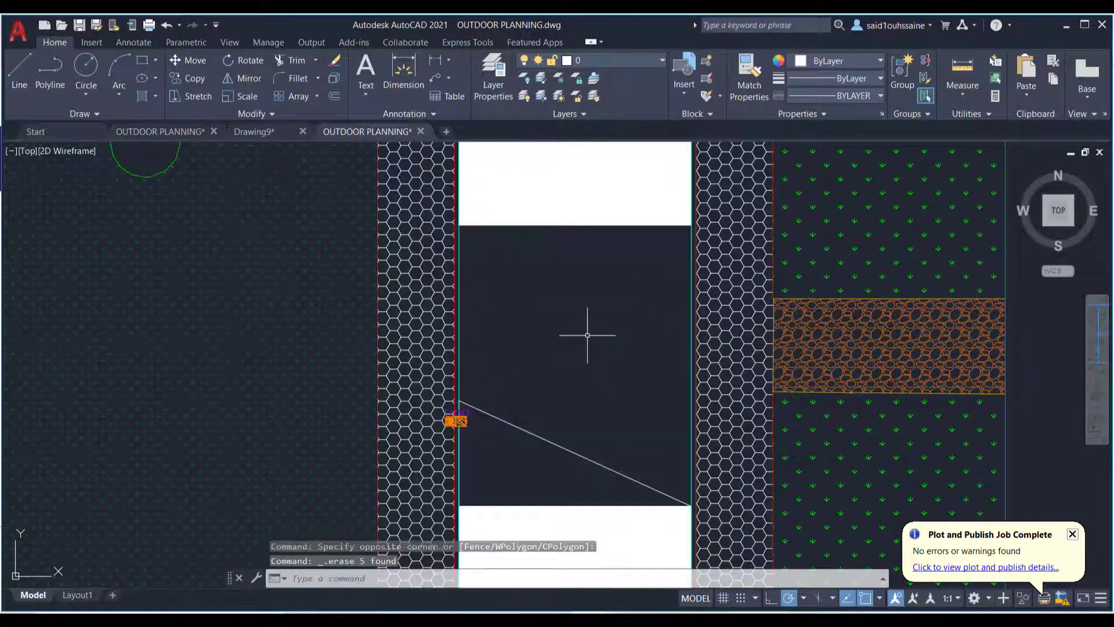
- Erase the white hatch pieces of the vertical road between the cleared gap and the road junction
scroll(588, 335, down, 4)
click(637, 415)
click(579, 229)
scroll(591, 416, up, 3)
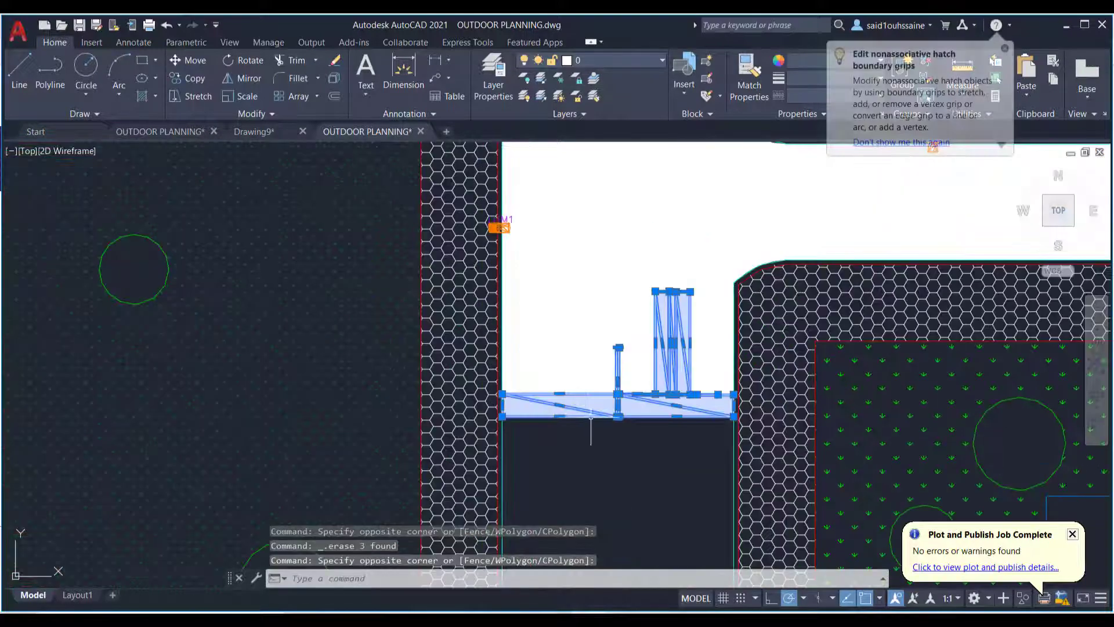
key(Delete)
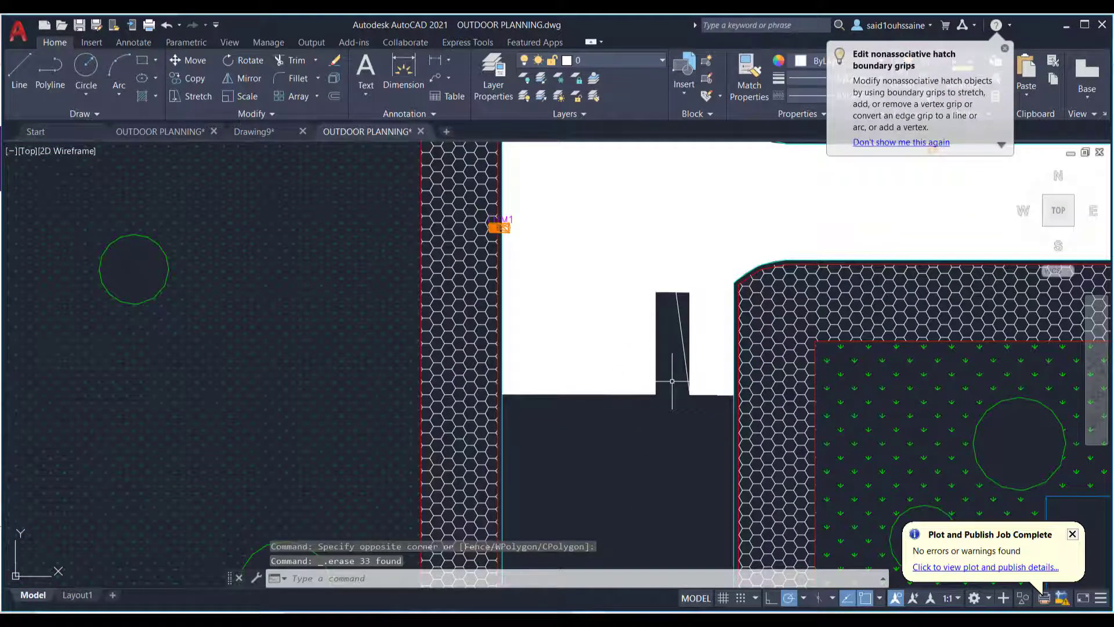
- Compare the layer list of the converted drawing with that of the original OUTDOOR PLANNING drawing
click(662, 60)
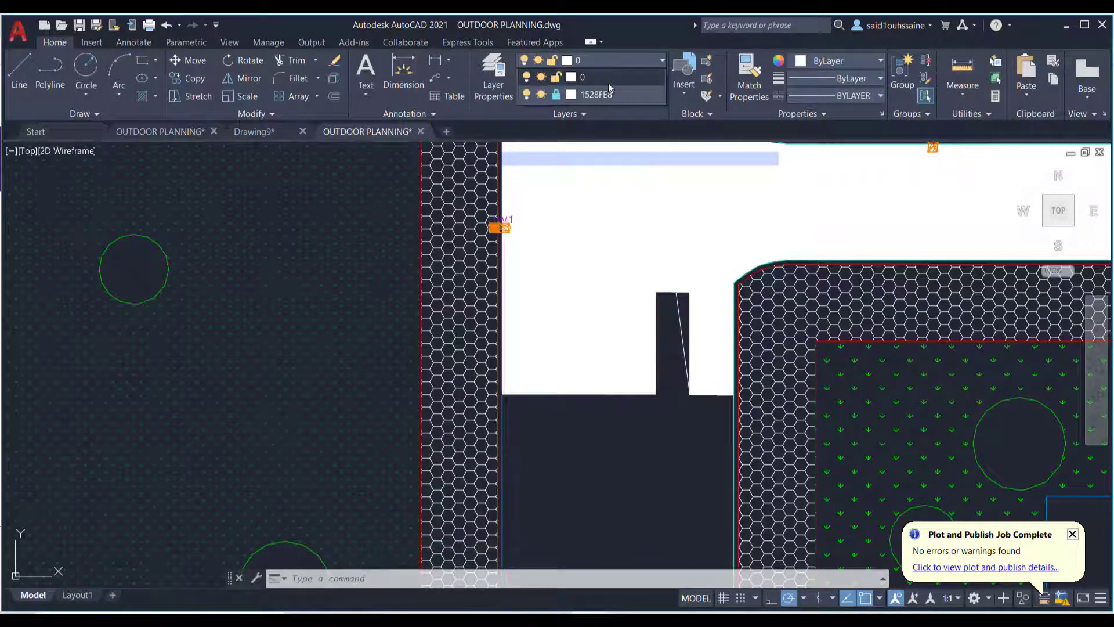
click(174, 132)
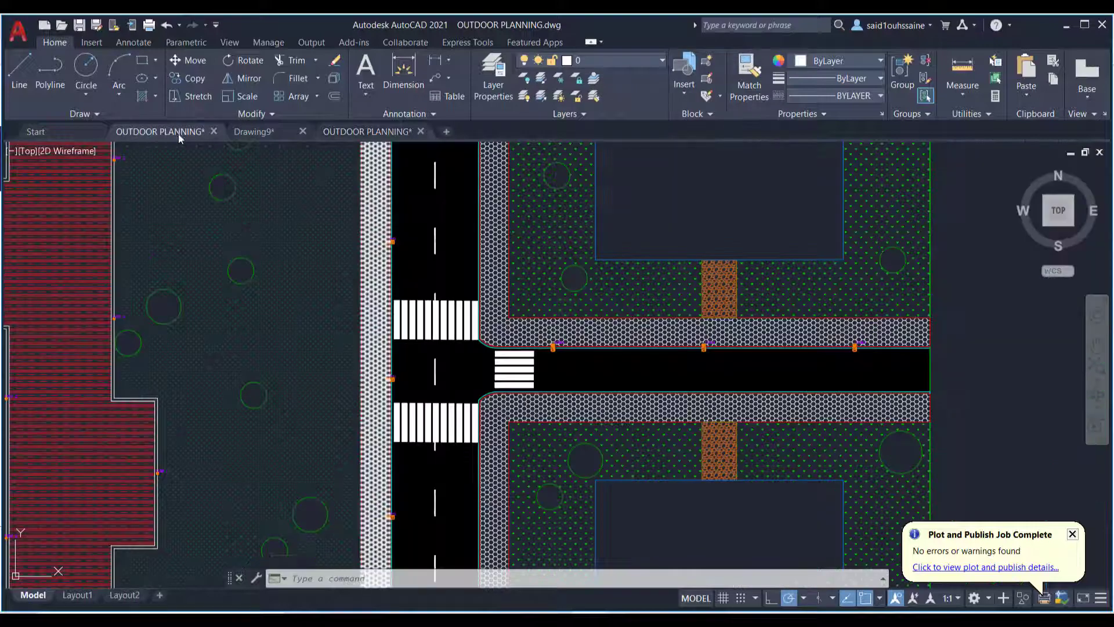
click(656, 62)
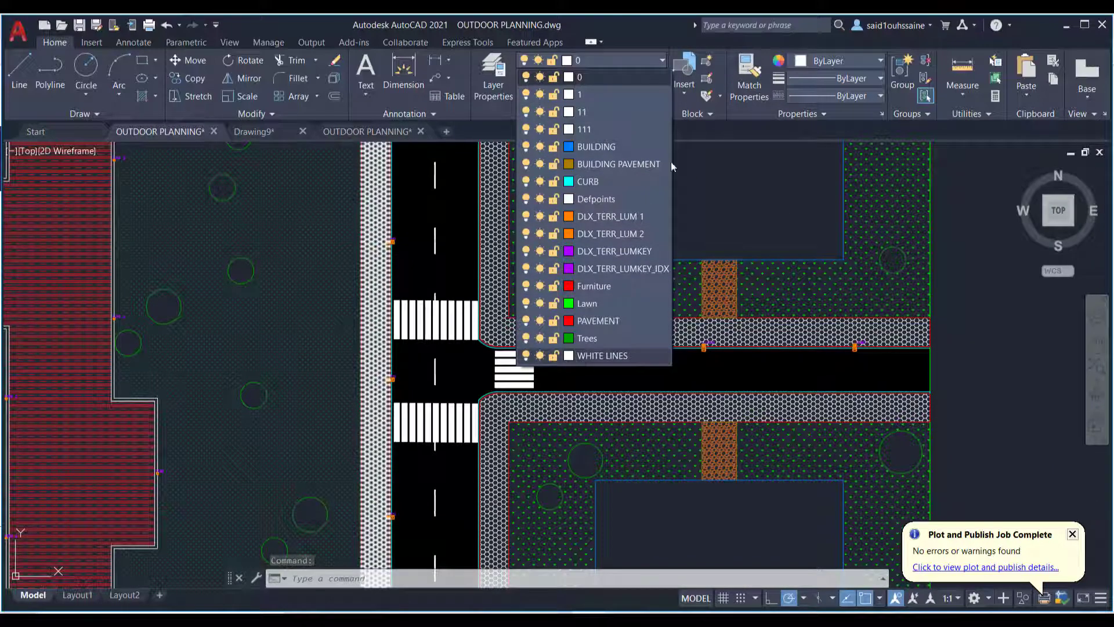
key(Escape)
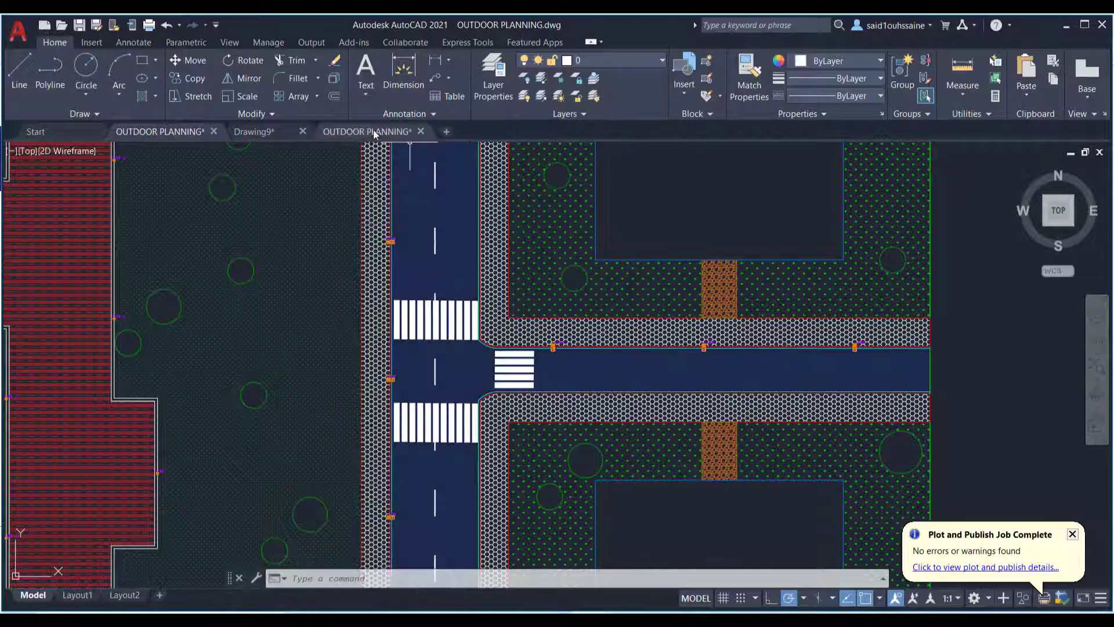
- Return to the converted drawing and unlock its layer 1528FE8
click(377, 132)
scroll(505, 303, down, 4)
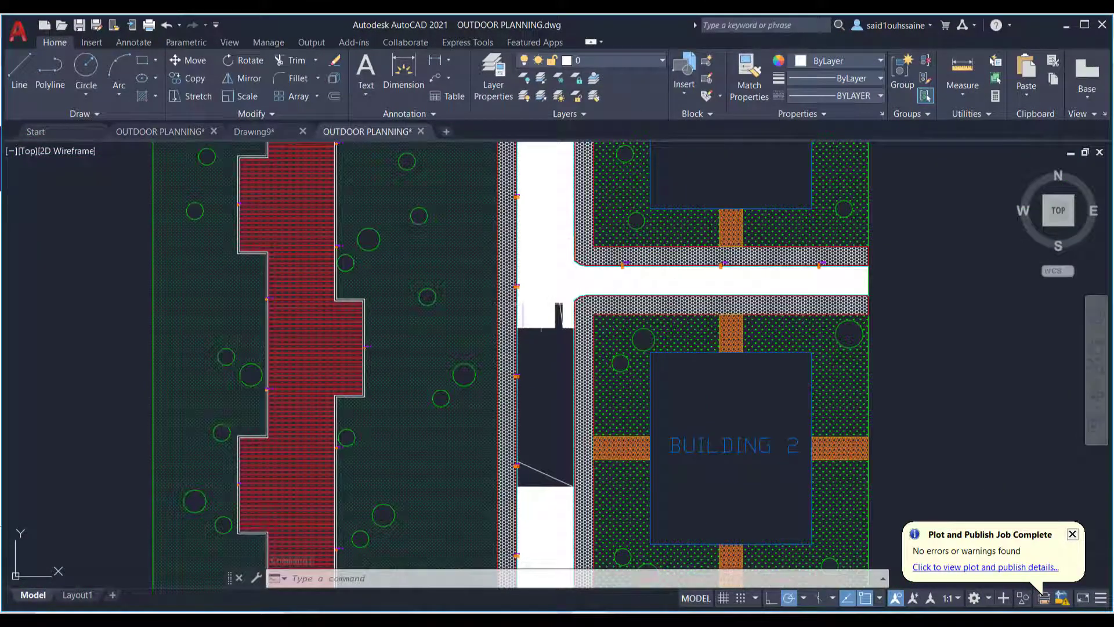
scroll(500, 324, down, 2)
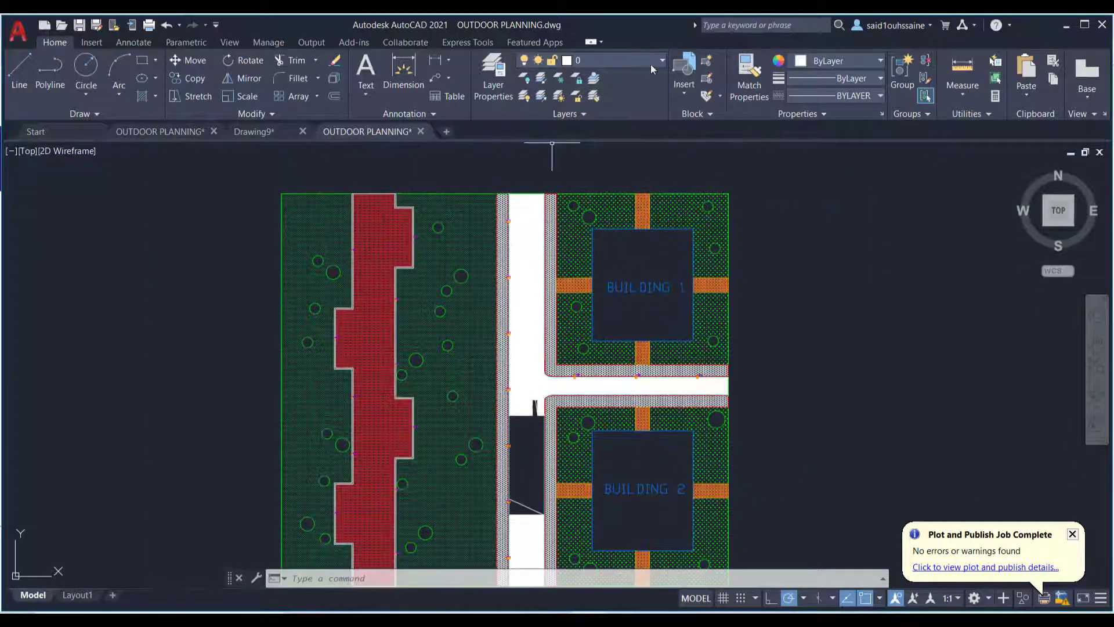
click(604, 61)
click(555, 95)
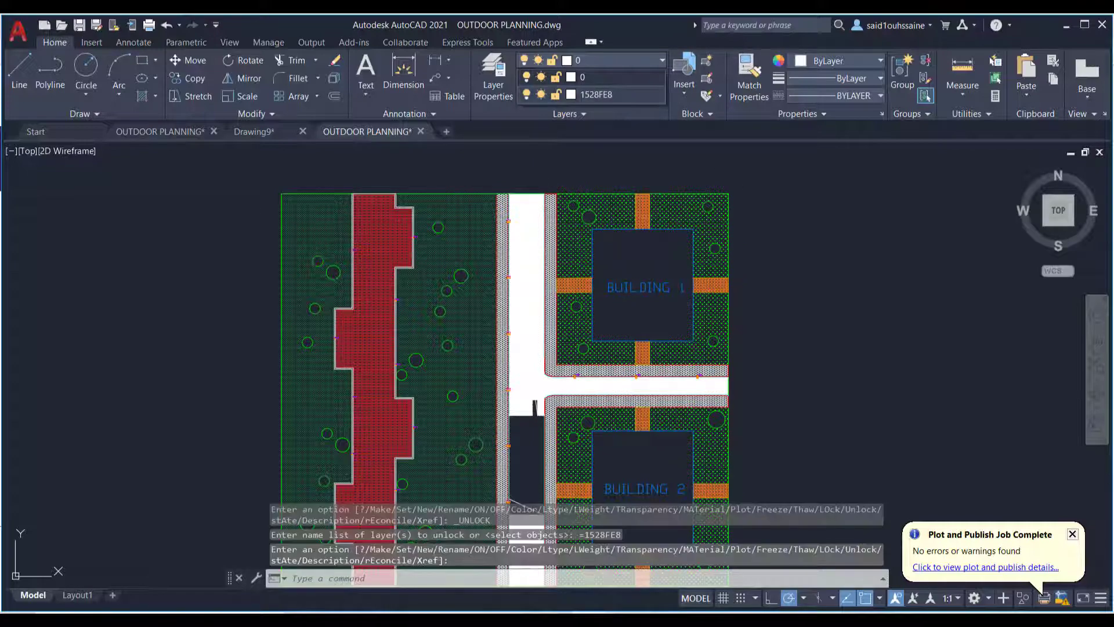
- Create a new blank drawing alongside the converted site plan
scroll(665, 286, down, 4)
middle_drag(740, 243, 549, 241)
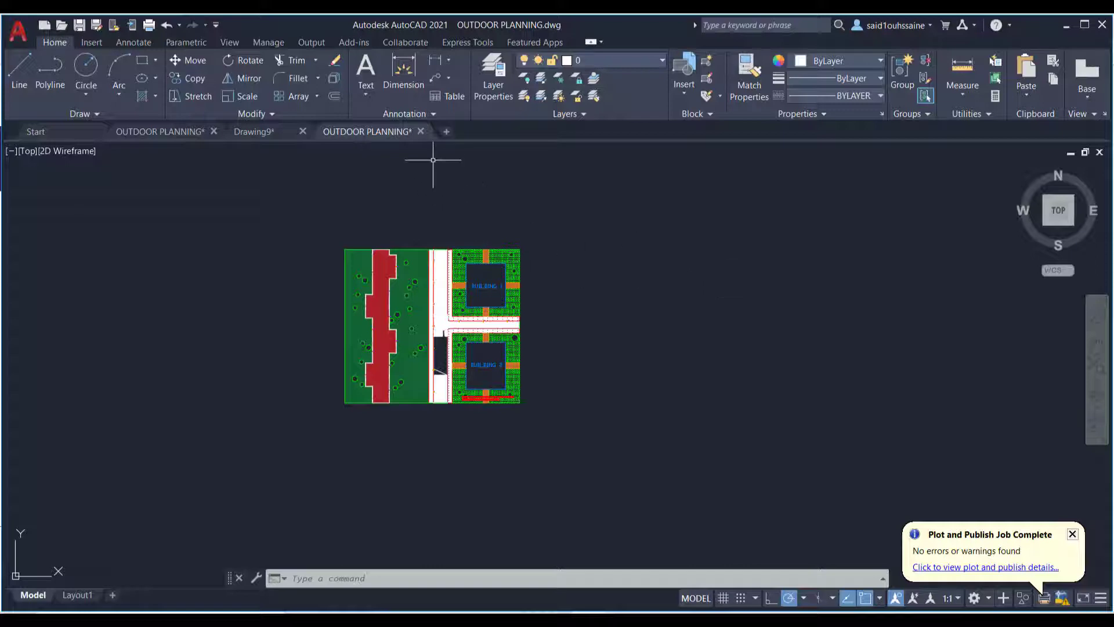
click(447, 131)
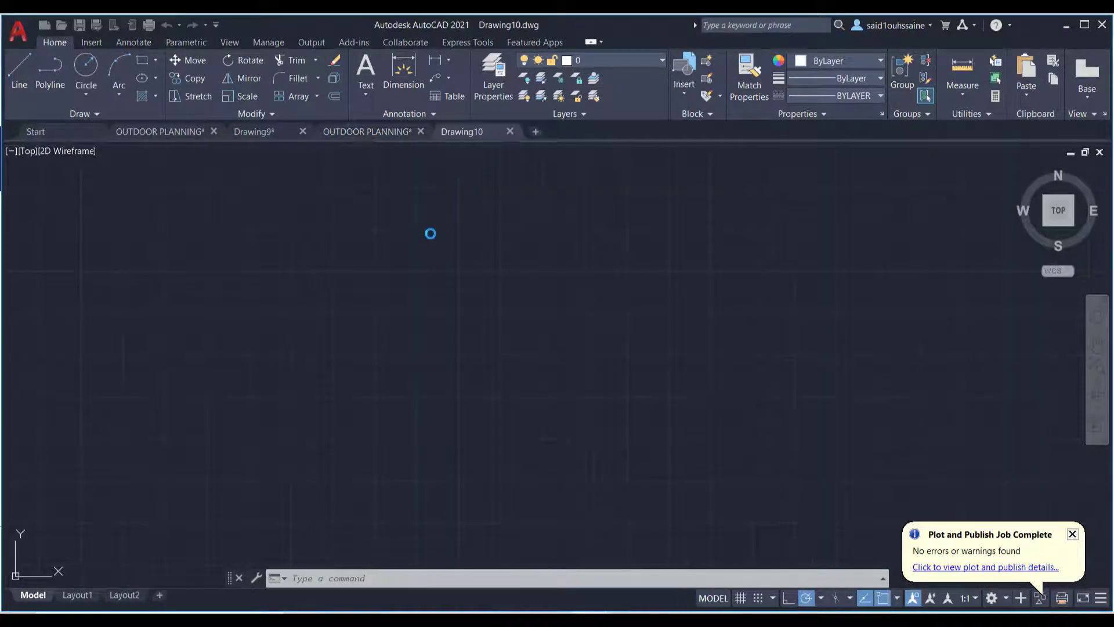
- Start a PDF import into the blank drawing and choose OUTDOOR PLANNING.pdf from the desktop as the source file
click(92, 43)
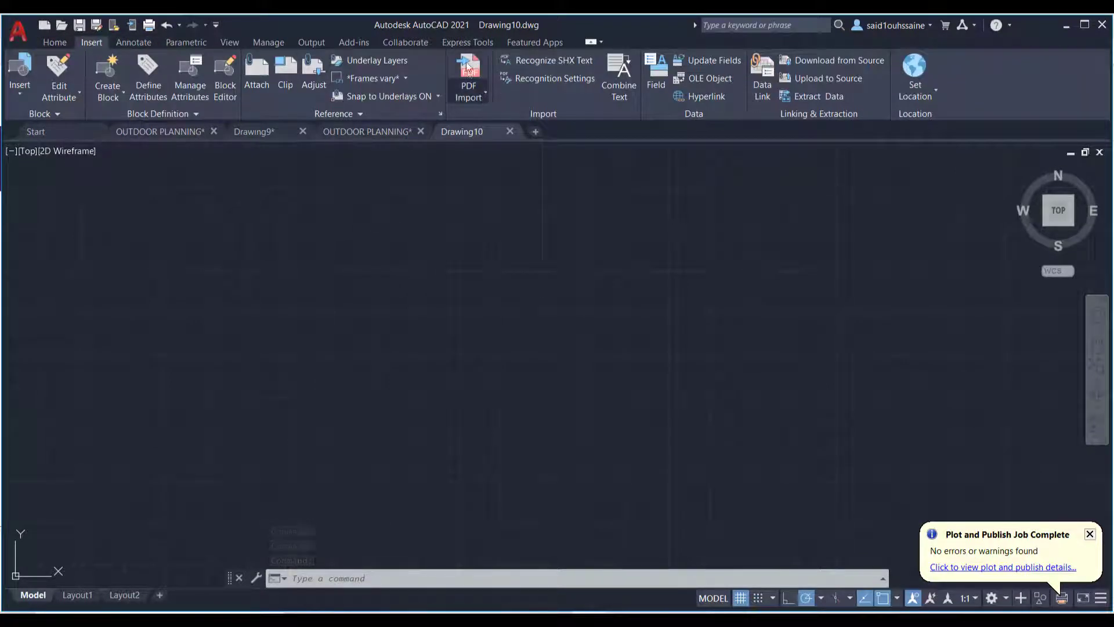
click(486, 94)
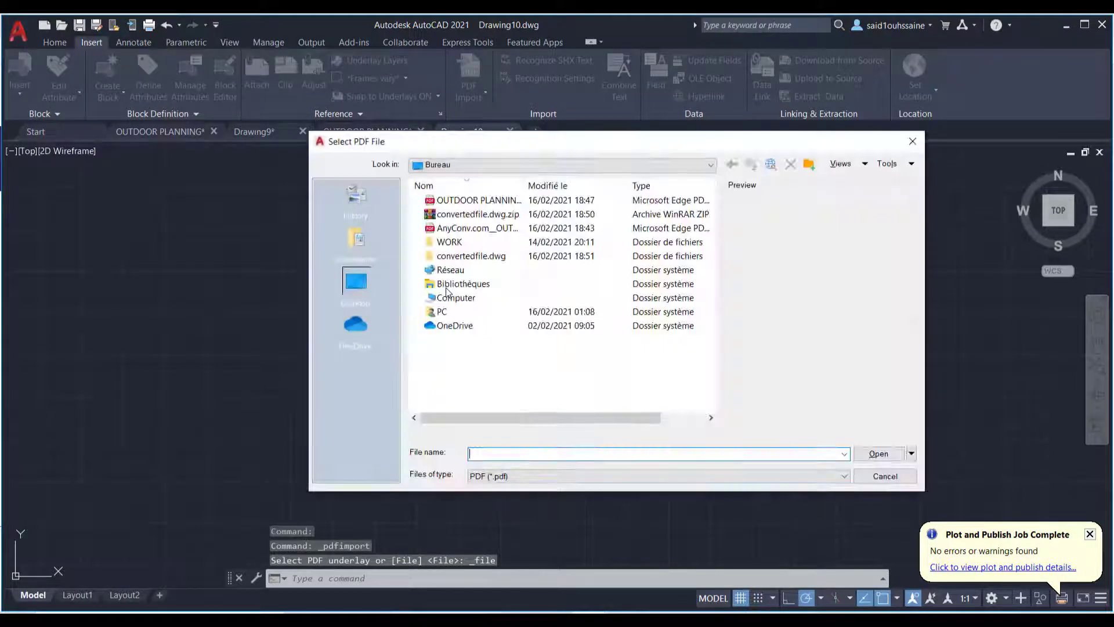
drag(526, 186, 635, 186)
click(522, 199)
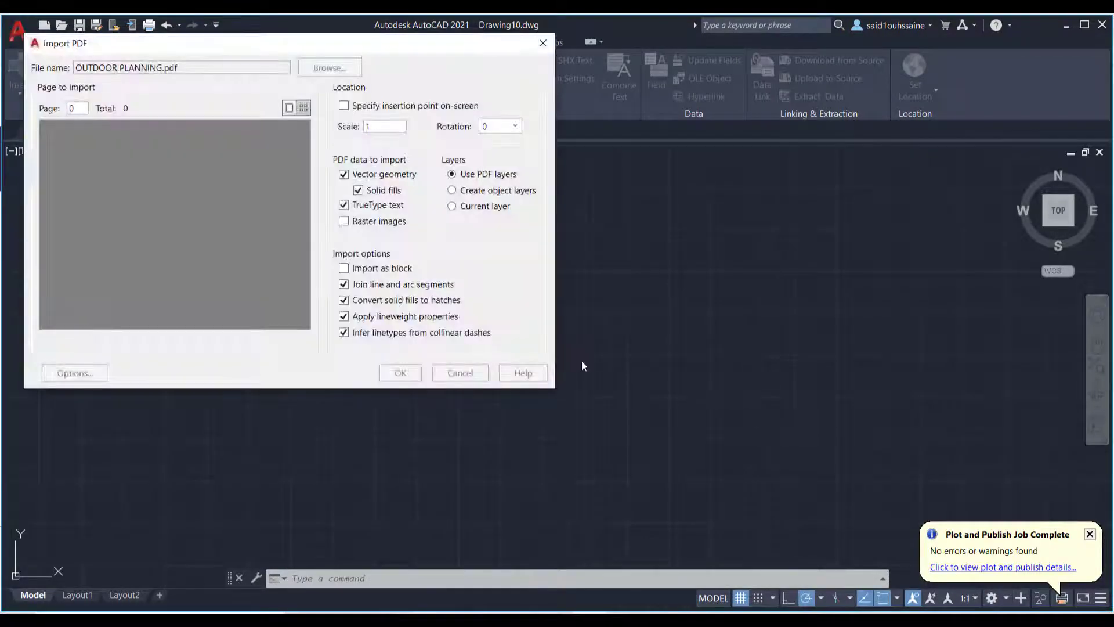
drag(409, 47, 506, 51)
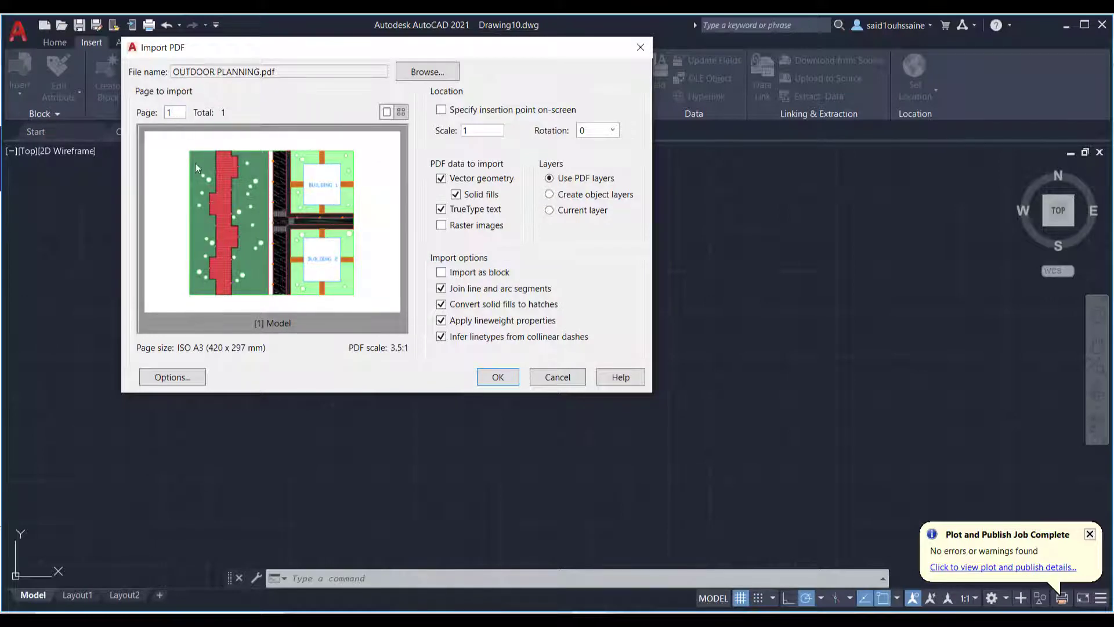
- Import page 1 at scale 1 and rotation 0 using PDF layers, with vector geometry, solid fills and TrueType text, without raster images
double_click(179, 112)
click(386, 113)
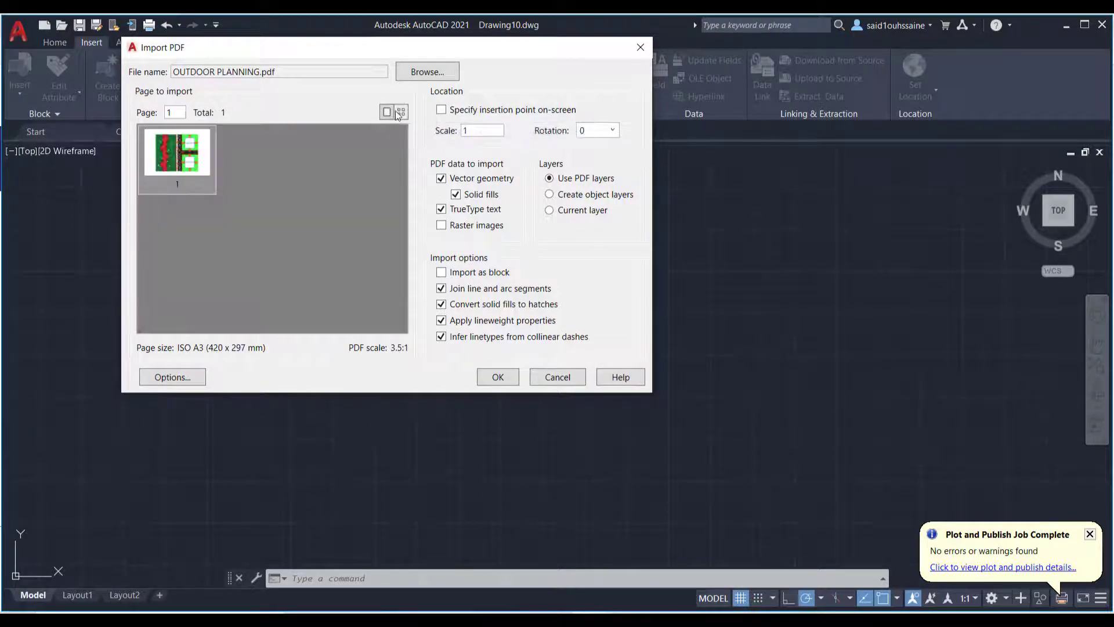
click(399, 113)
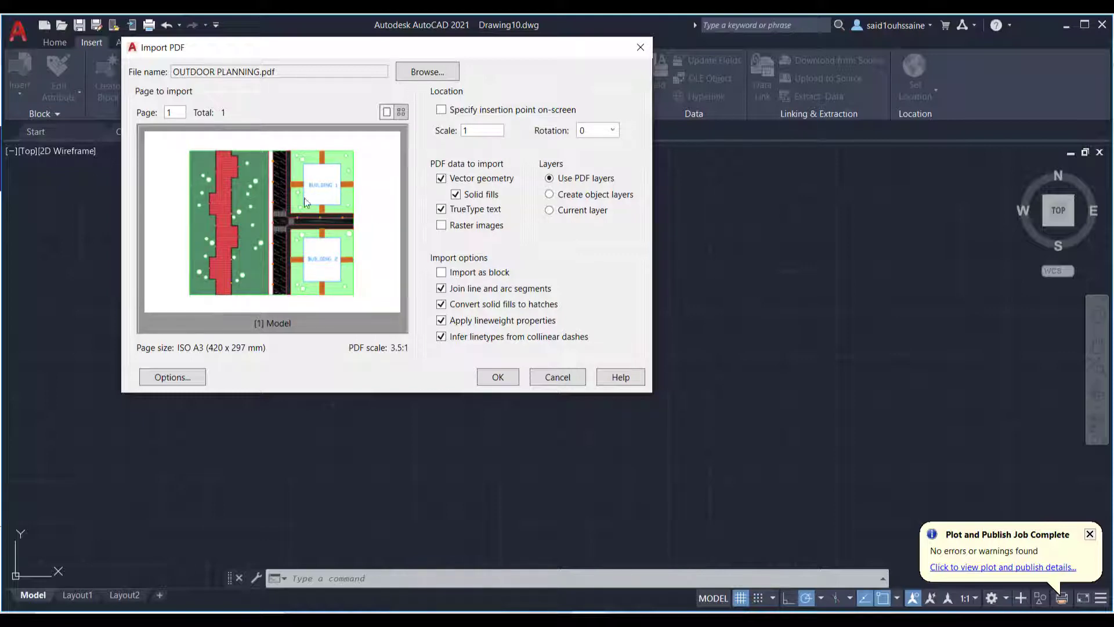
click(476, 135)
click(190, 382)
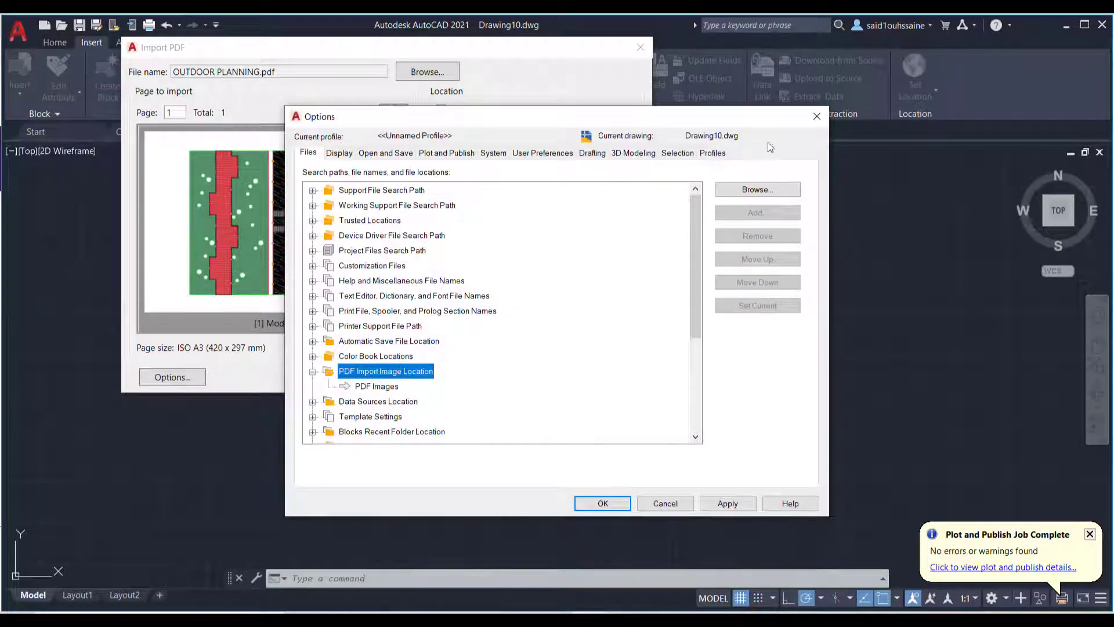
click(814, 113)
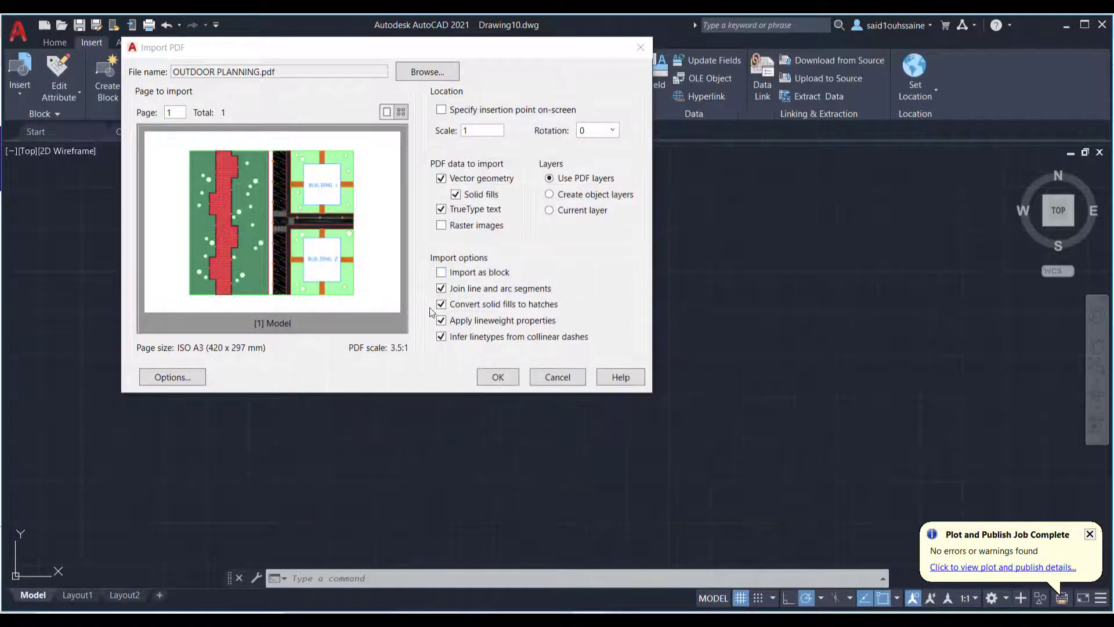
click(512, 379)
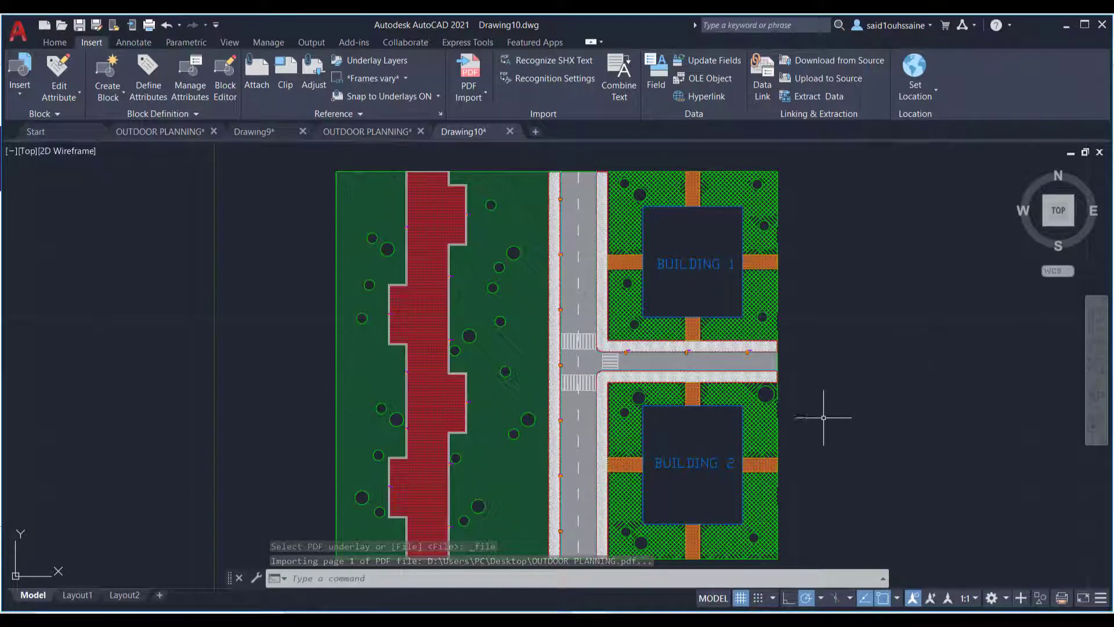
- Compare the road, pavement and lawn hatches of the imported plan with those of the original OUTDOOR PLANNING drawing
middle_drag(803, 350, 812, 332)
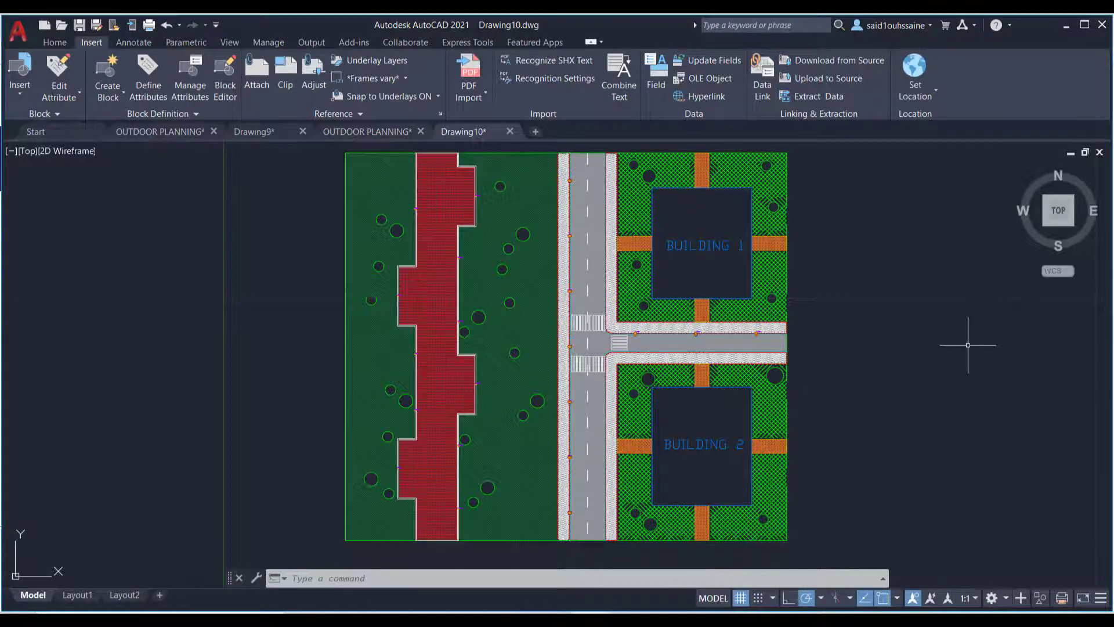
scroll(709, 356, up, 3)
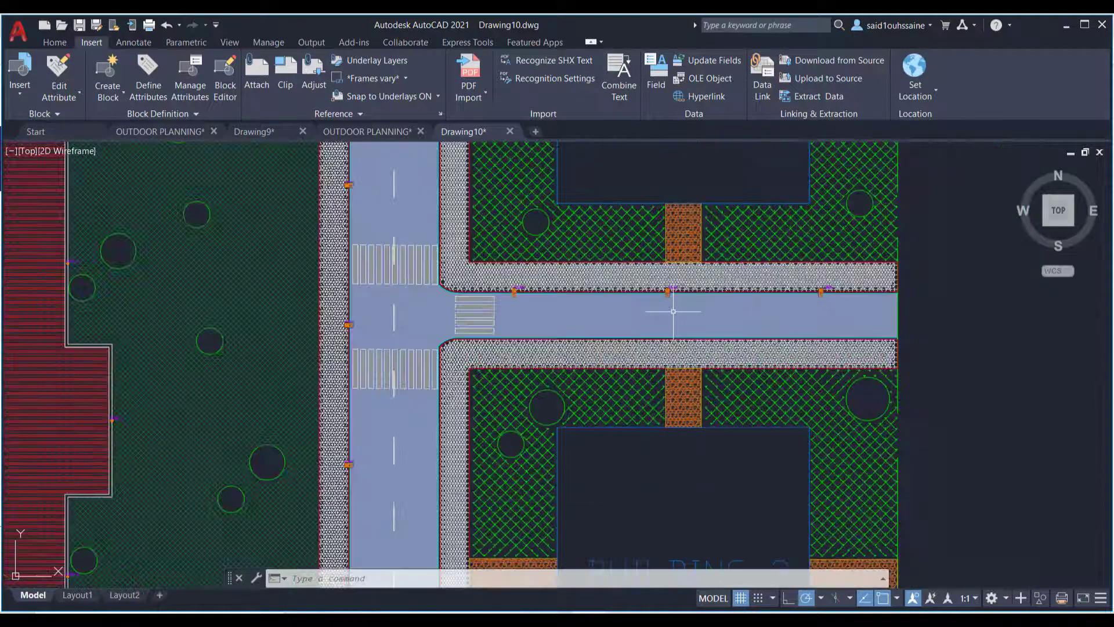
scroll(673, 311, down, 1)
scroll(611, 253, up, 5)
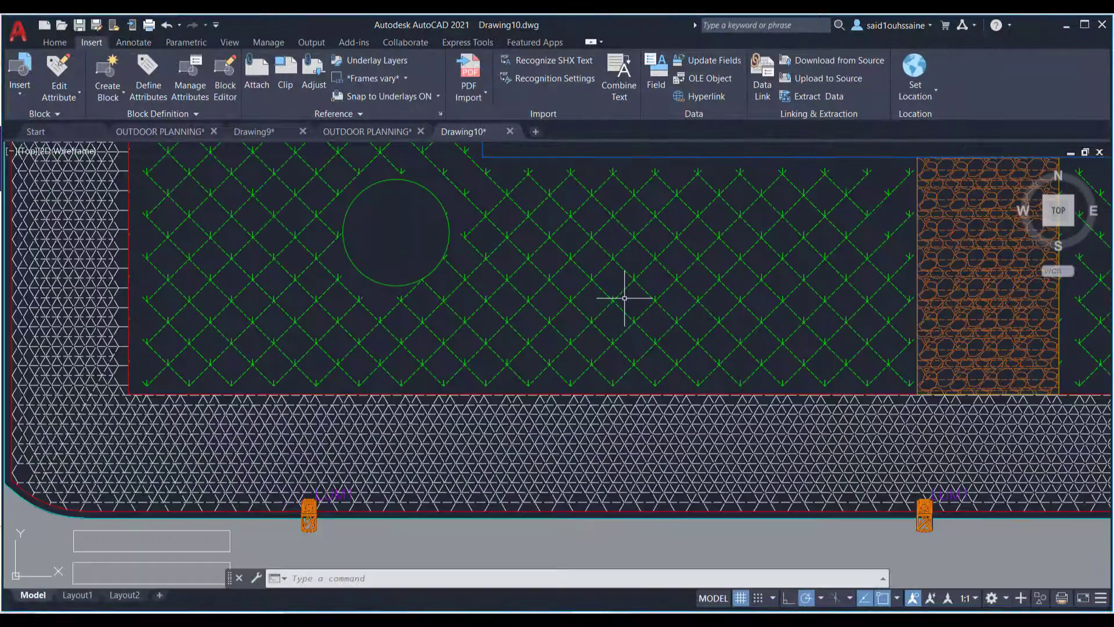
scroll(624, 298, down, 2)
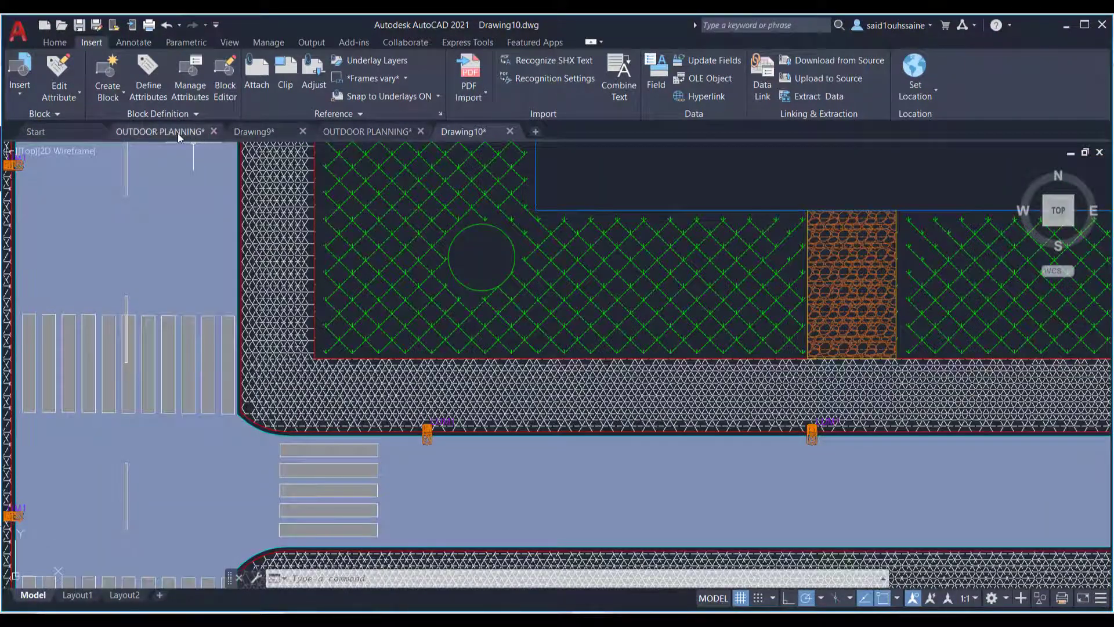
drag(178, 133, 372, 135)
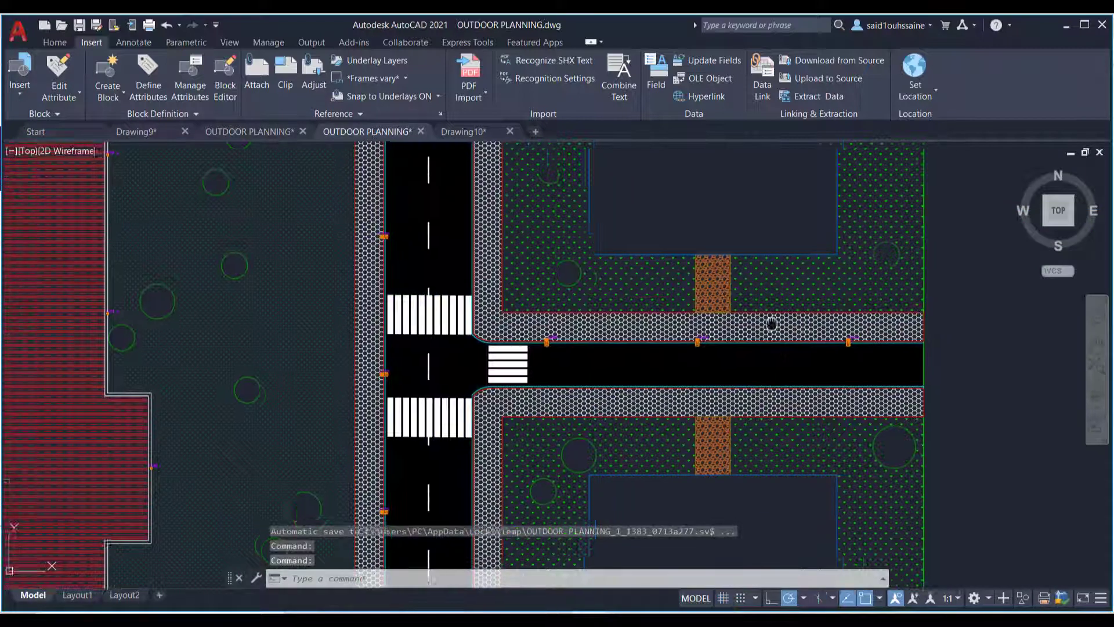
middle_drag(647, 372, 580, 346)
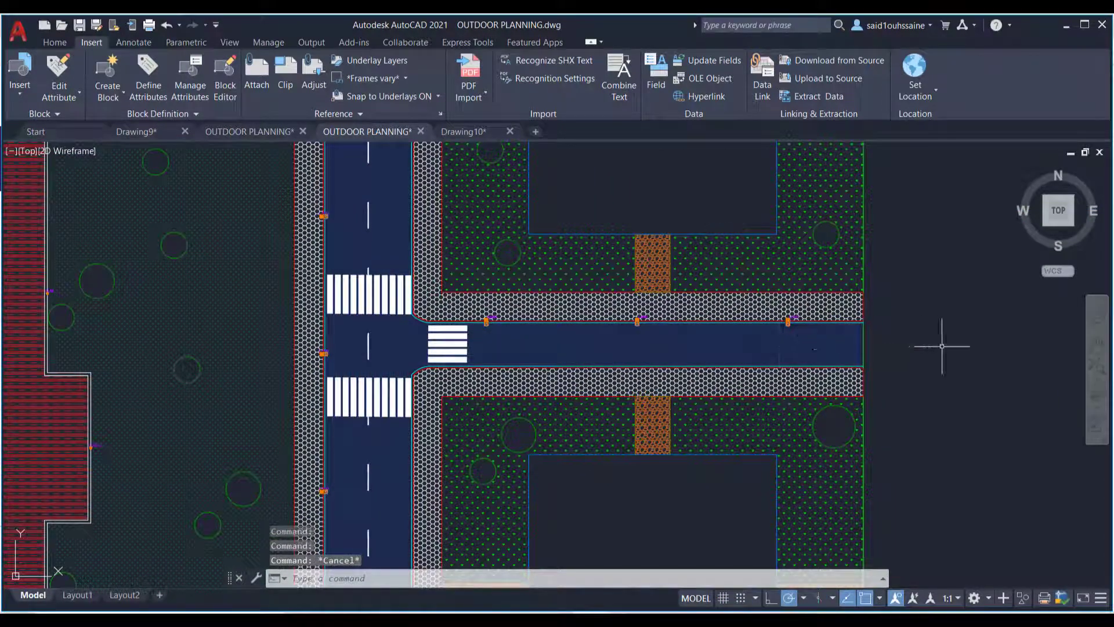
- Return to the imported drawing and examine the crosswalk stripes, road fill and pavement hatches around the road junction
click(456, 134)
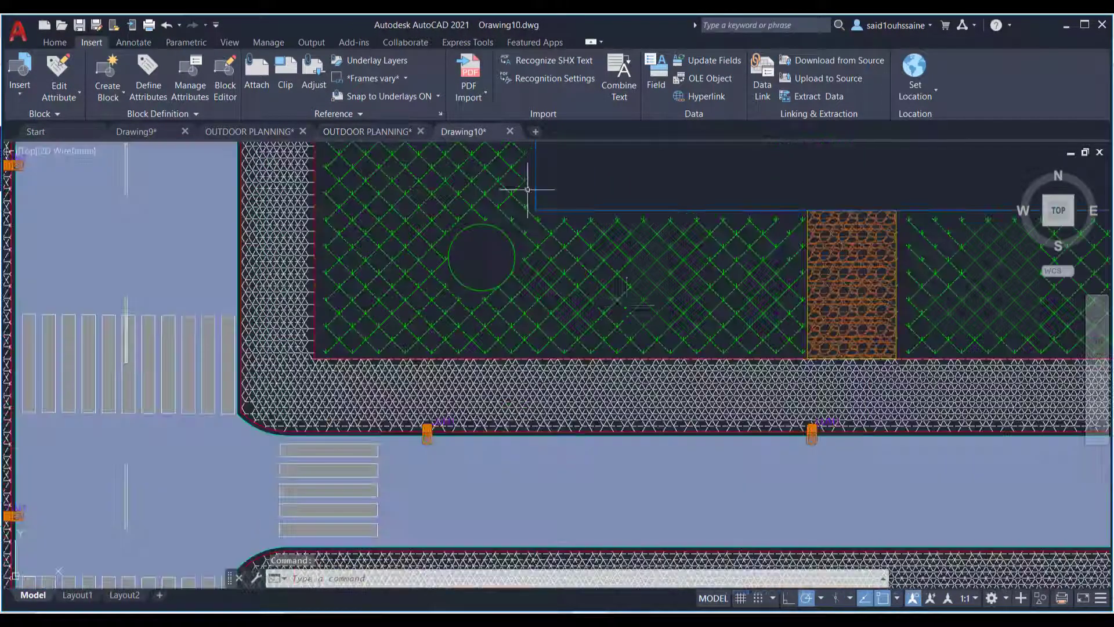
scroll(510, 261, down, 5)
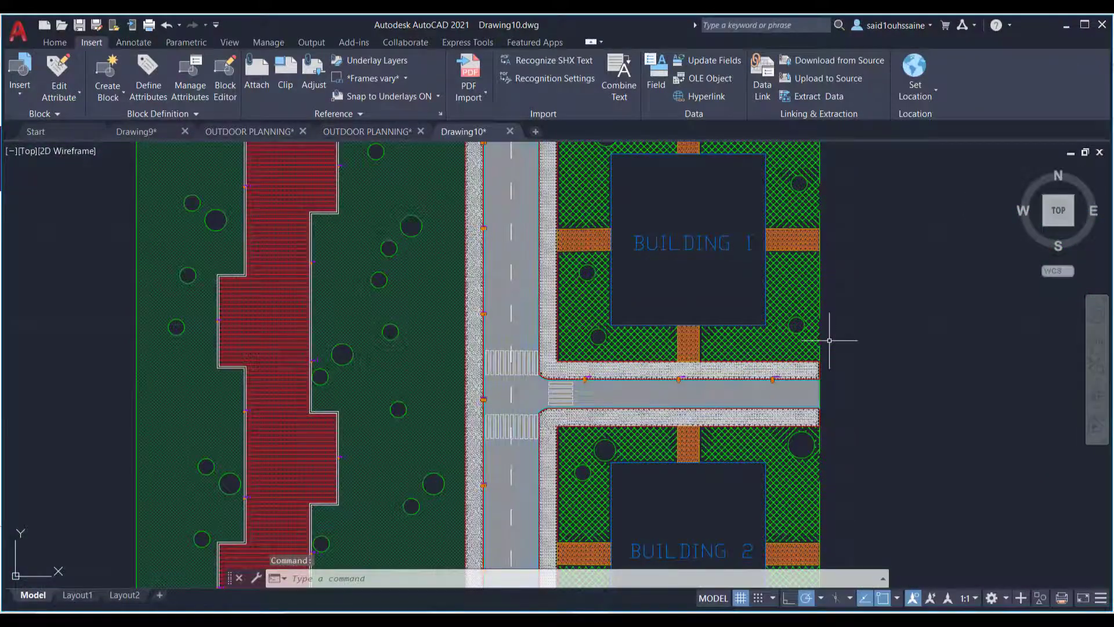
scroll(502, 371, up, 3)
scroll(552, 328, up, 3)
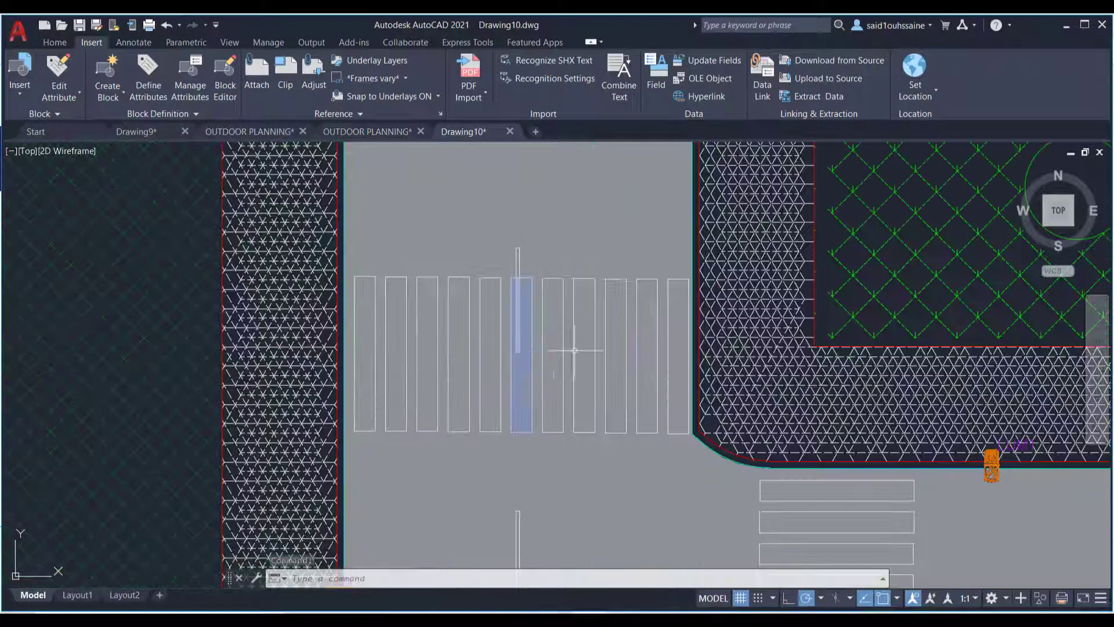
scroll(575, 369, down, 3)
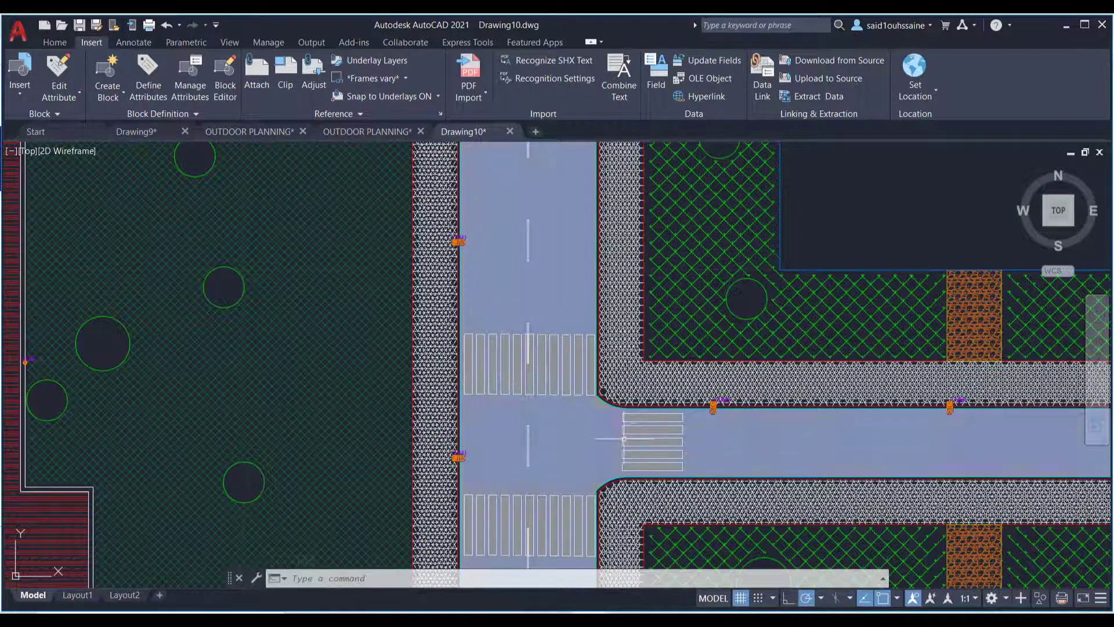
scroll(628, 378, up, 4)
click(626, 379)
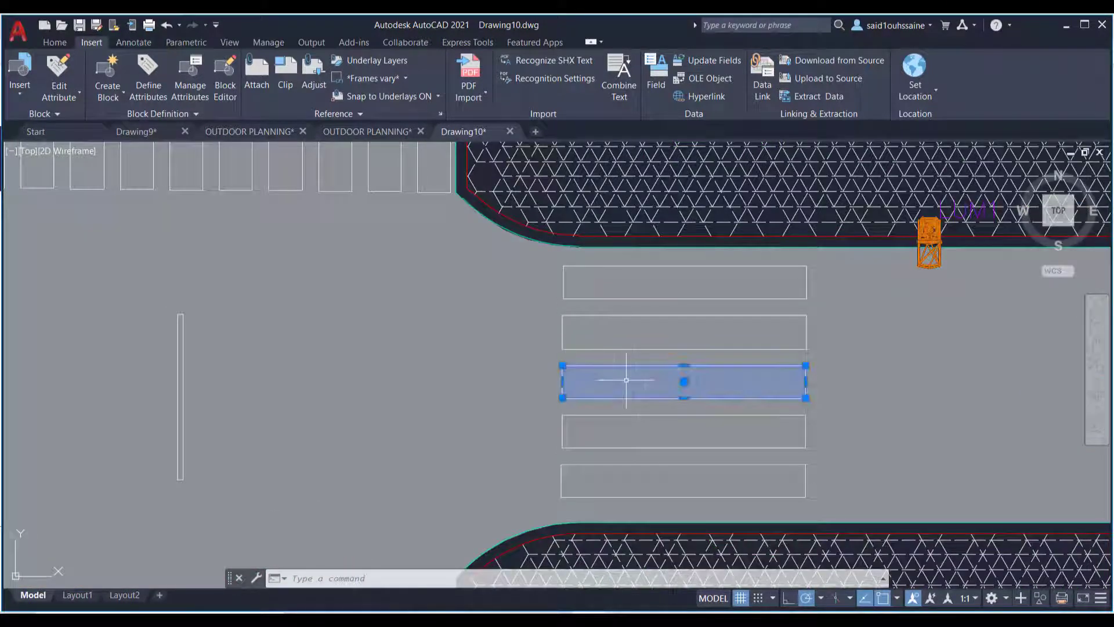
key(Escape)
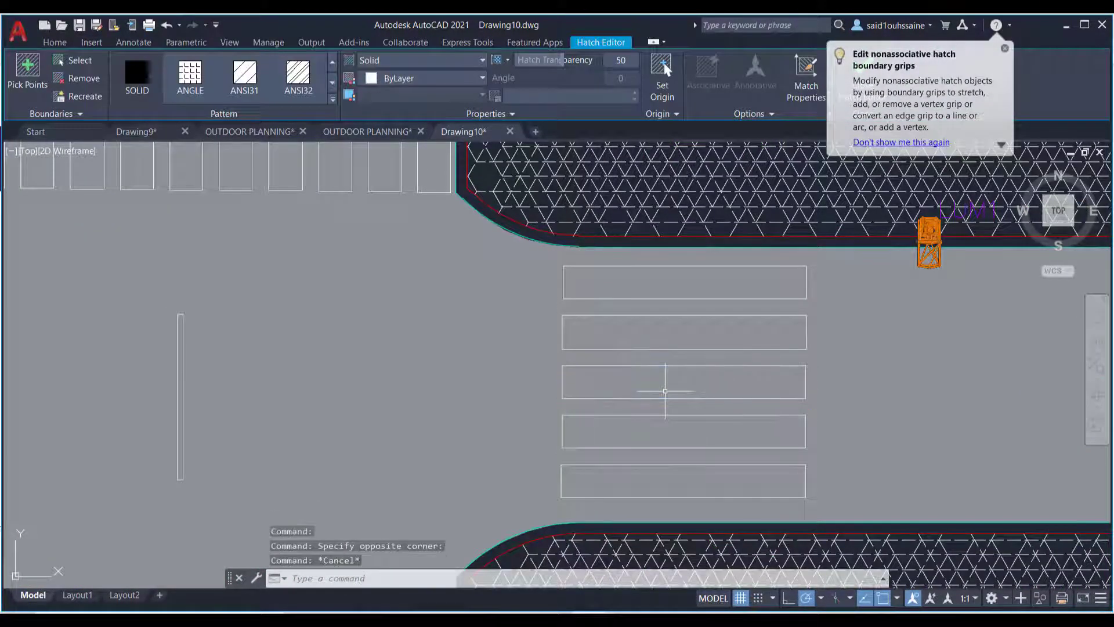
scroll(659, 296, down, 3)
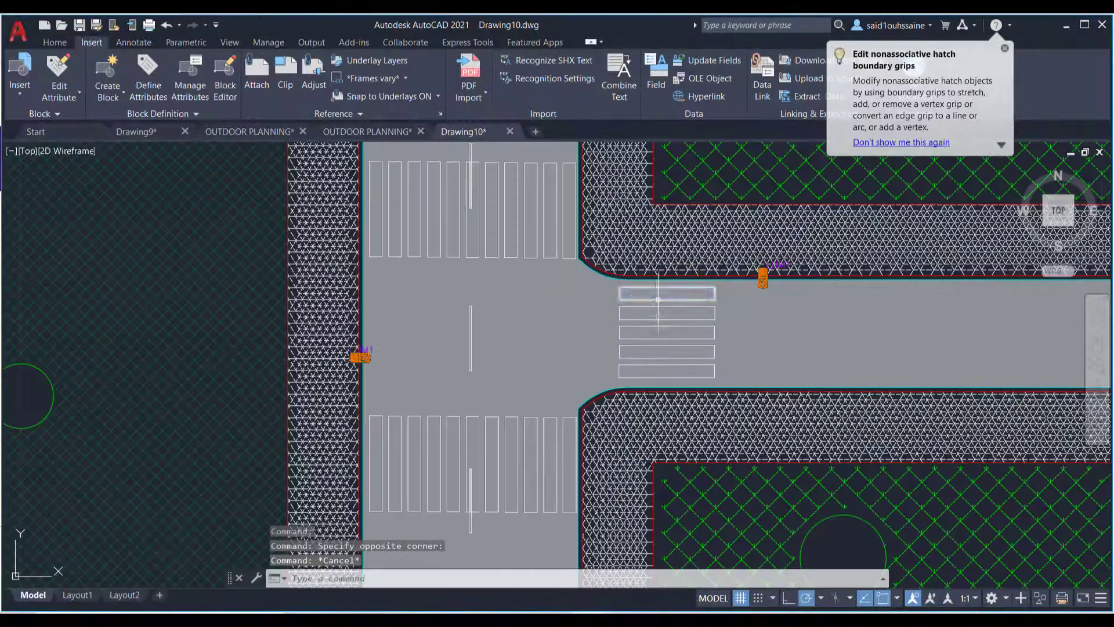
scroll(673, 340, up, 3)
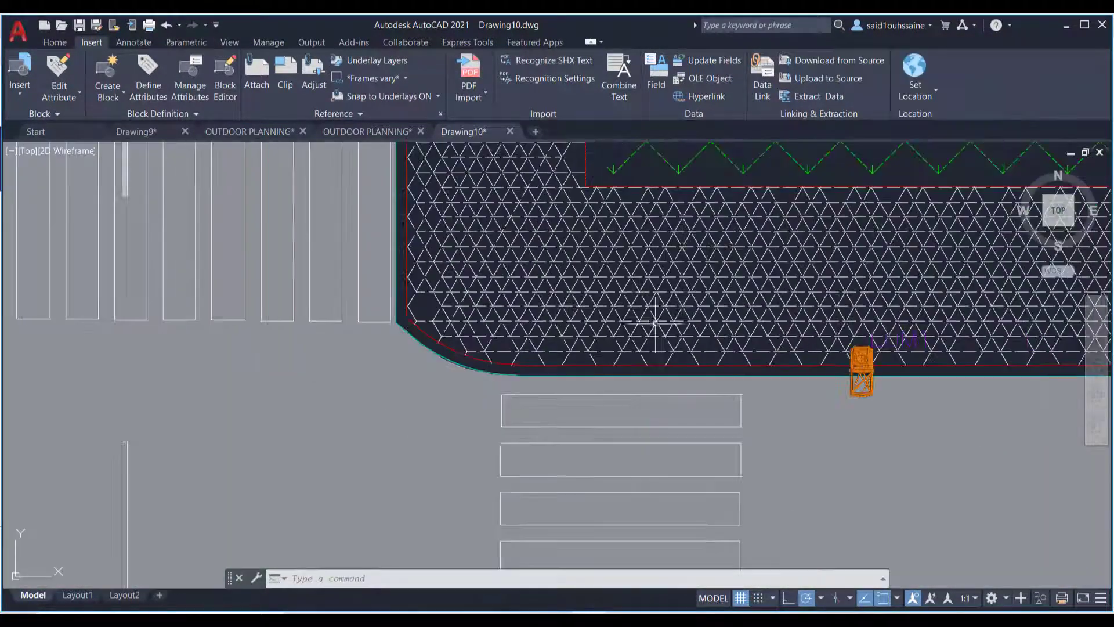
scroll(652, 323, down, 4)
scroll(672, 319, up, 3)
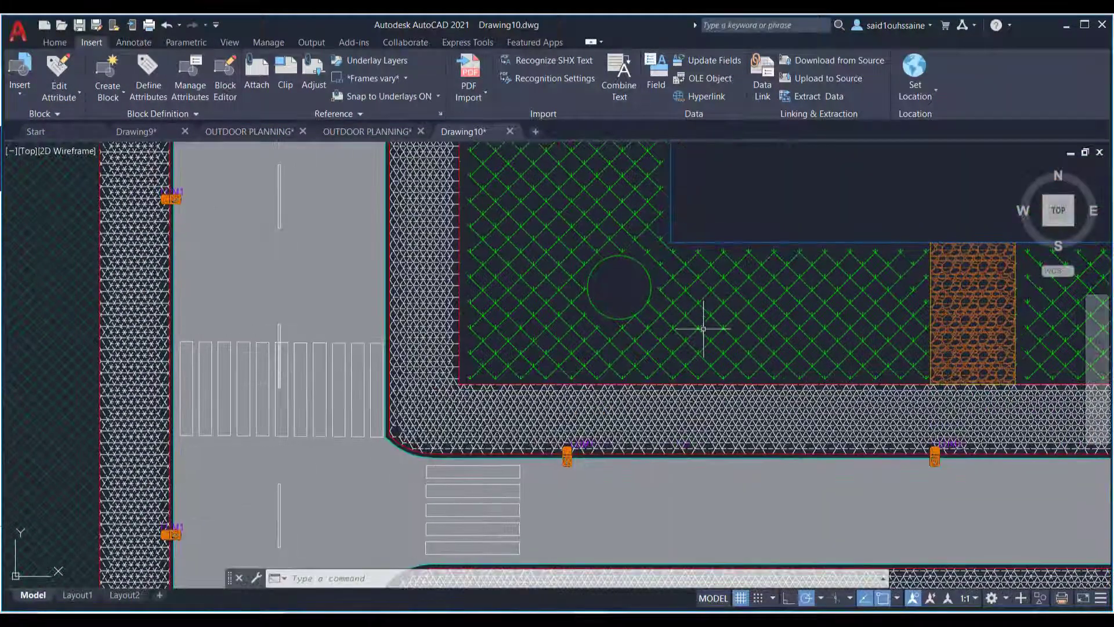
- Compare the overall site plan in the original OUTDOOR PLANNING drawing with the whole imported plan
click(367, 132)
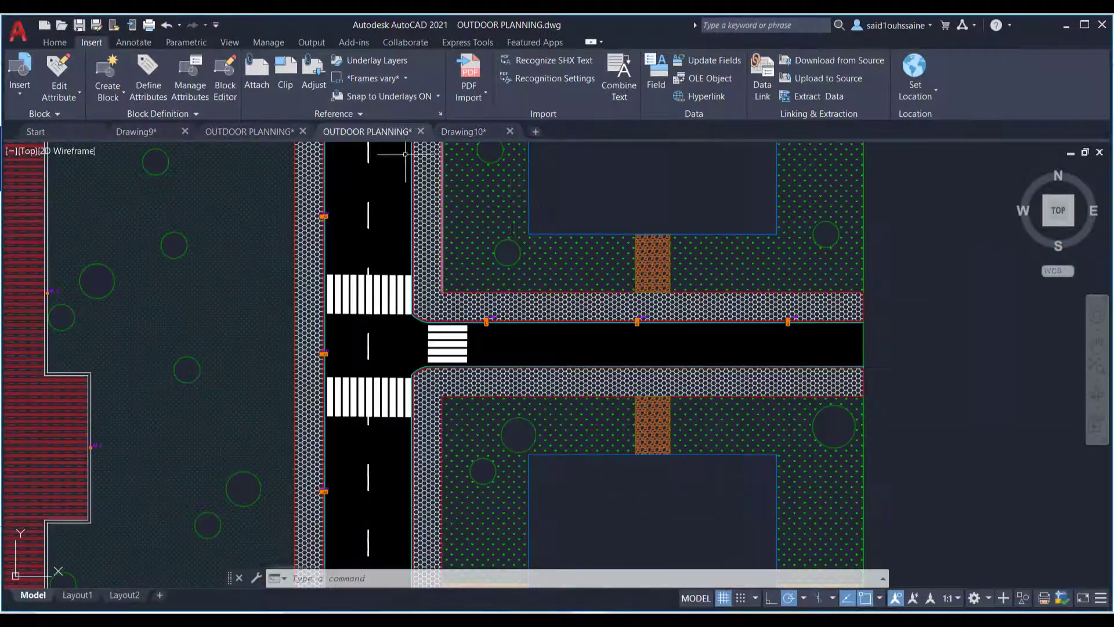
scroll(597, 273, up, 5)
scroll(552, 284, down, 3)
scroll(539, 318, down, 6)
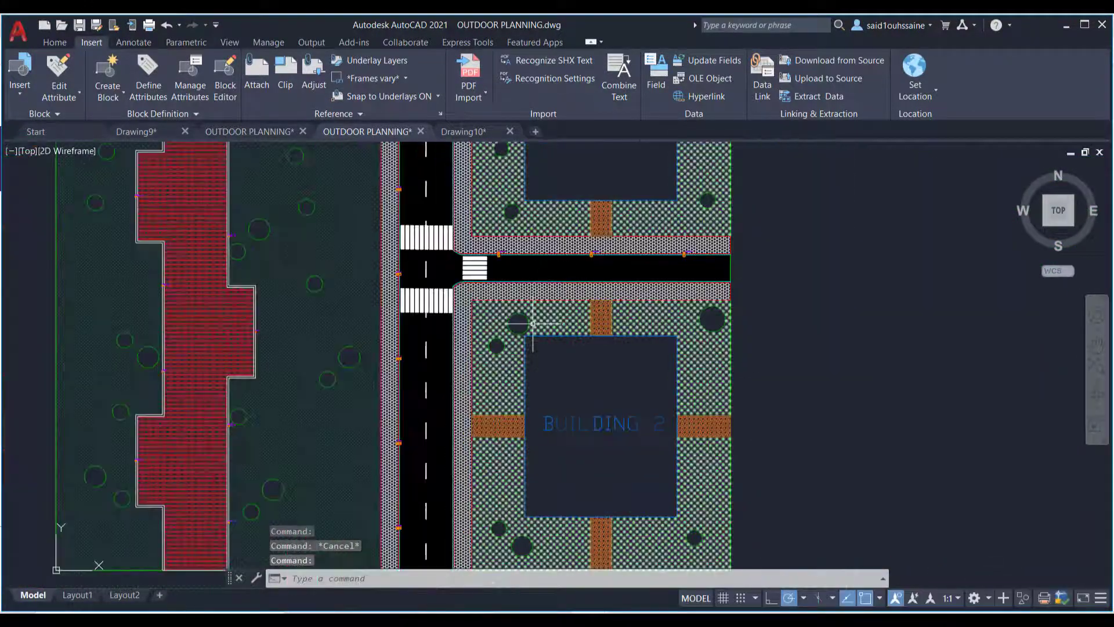
middle_drag(534, 319, 521, 298)
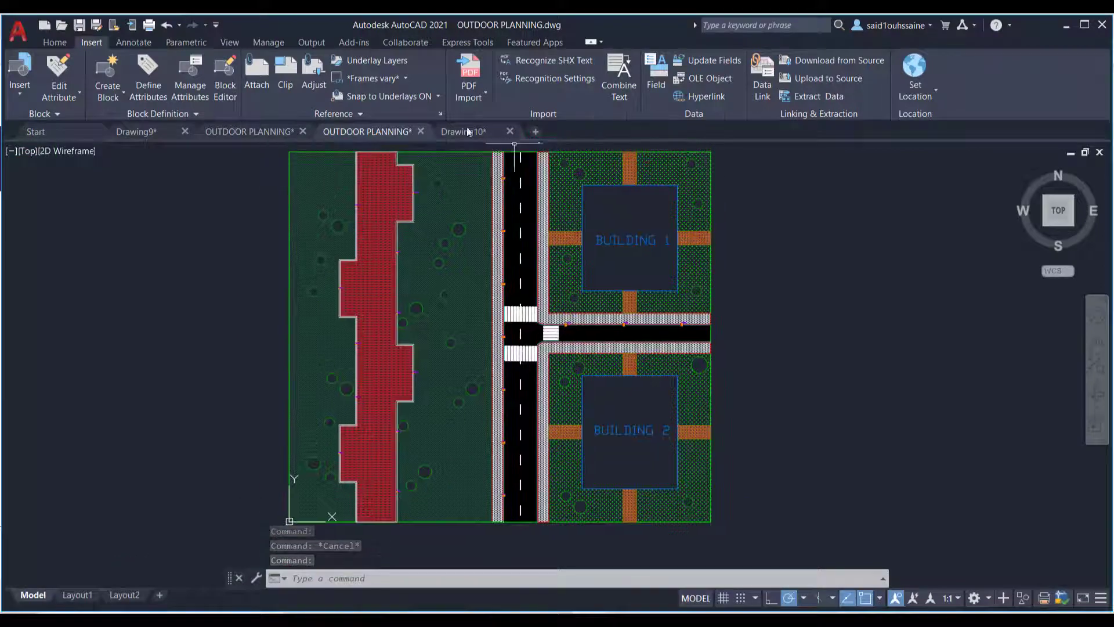
click(462, 131)
scroll(441, 328, down, 8)
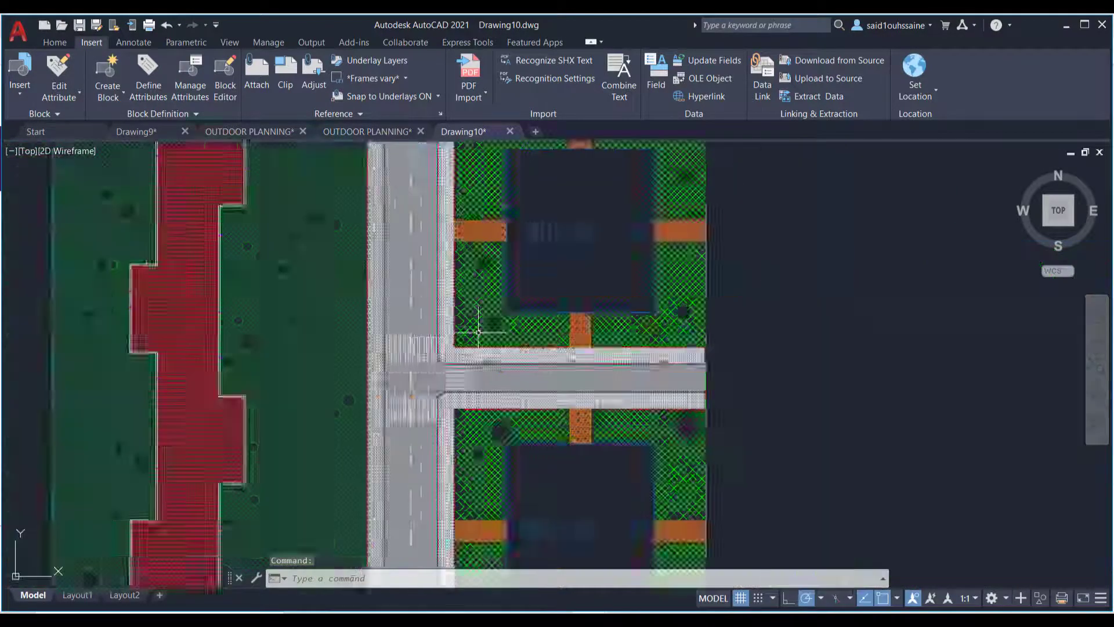
middle_drag(689, 316, 765, 286)
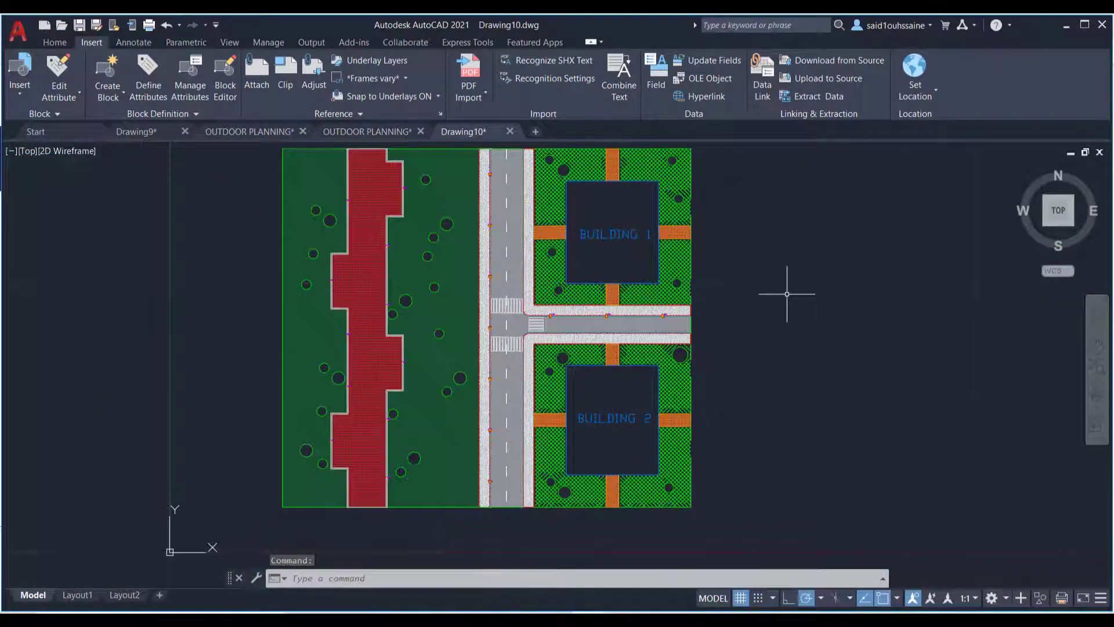
scroll(785, 296, down, 2)
middle_drag(816, 273, 791, 321)
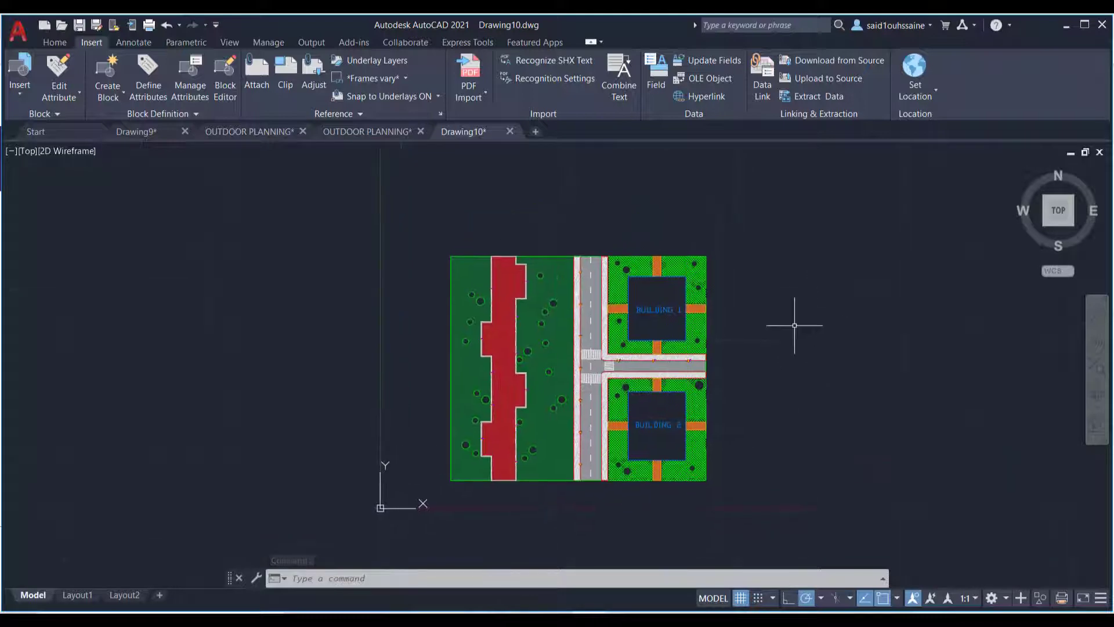
- Compare the layer list of the imported drawing with that of the original OUTDOOR PLANNING drawing
click(57, 45)
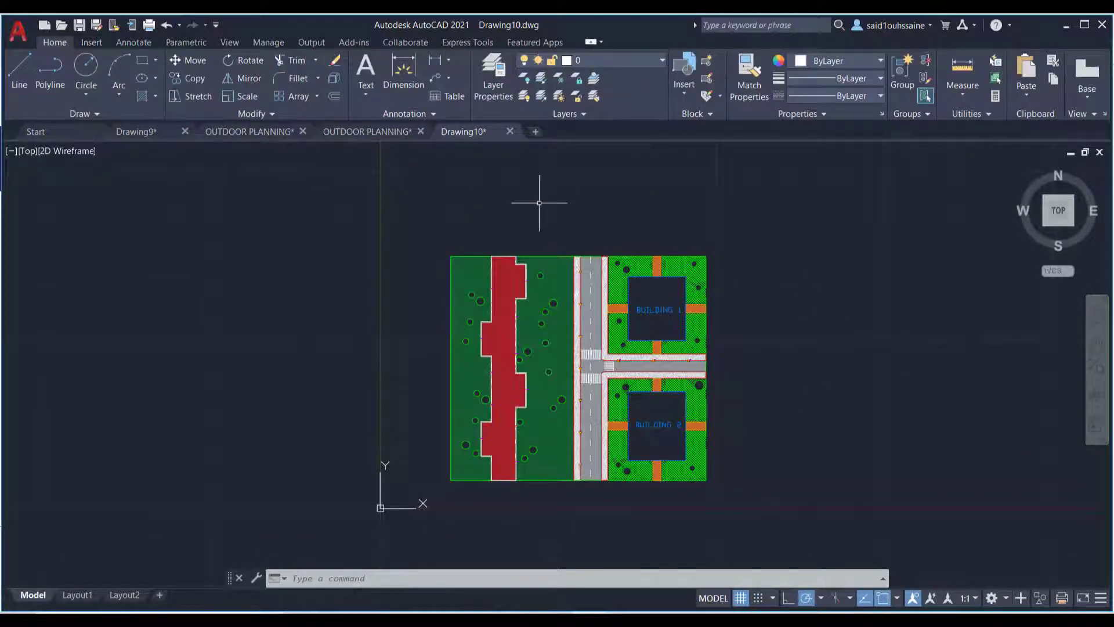
click(661, 61)
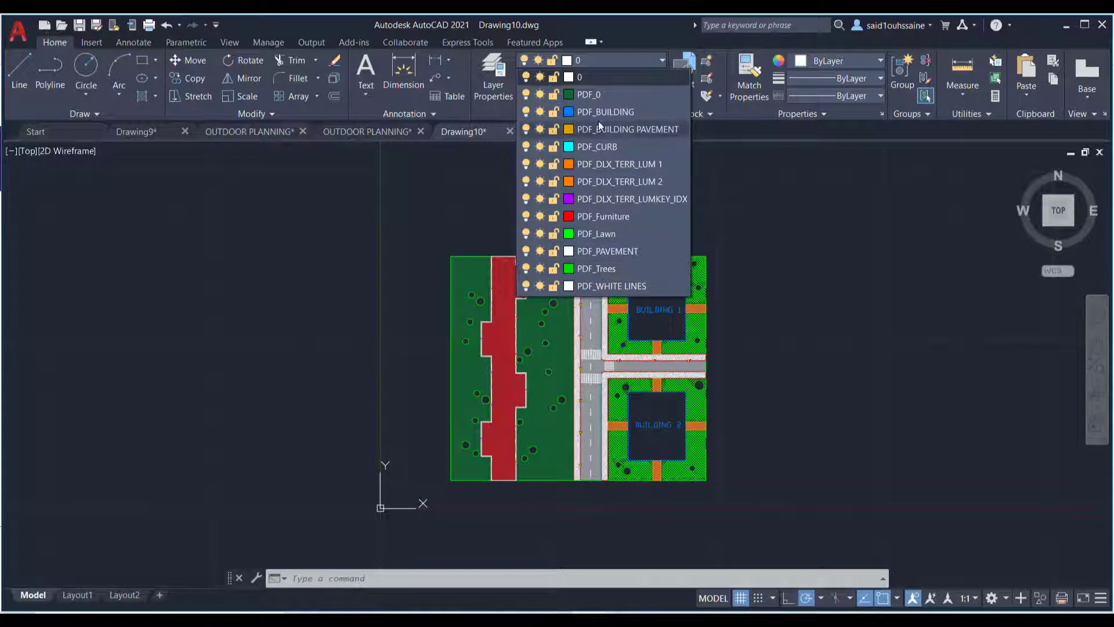
click(663, 57)
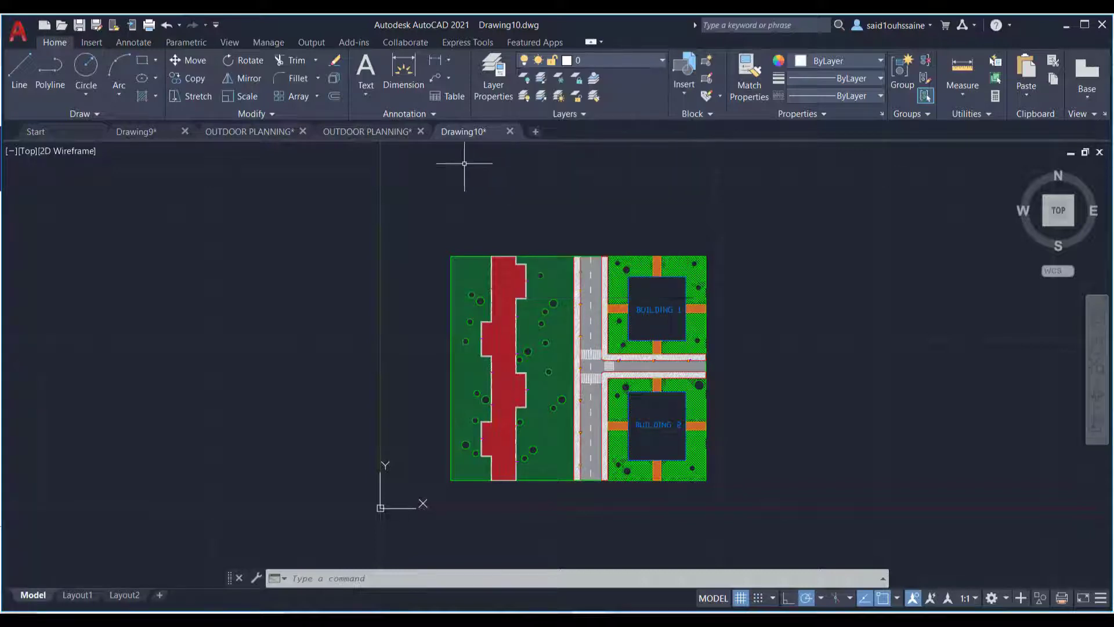
click(367, 131)
click(641, 57)
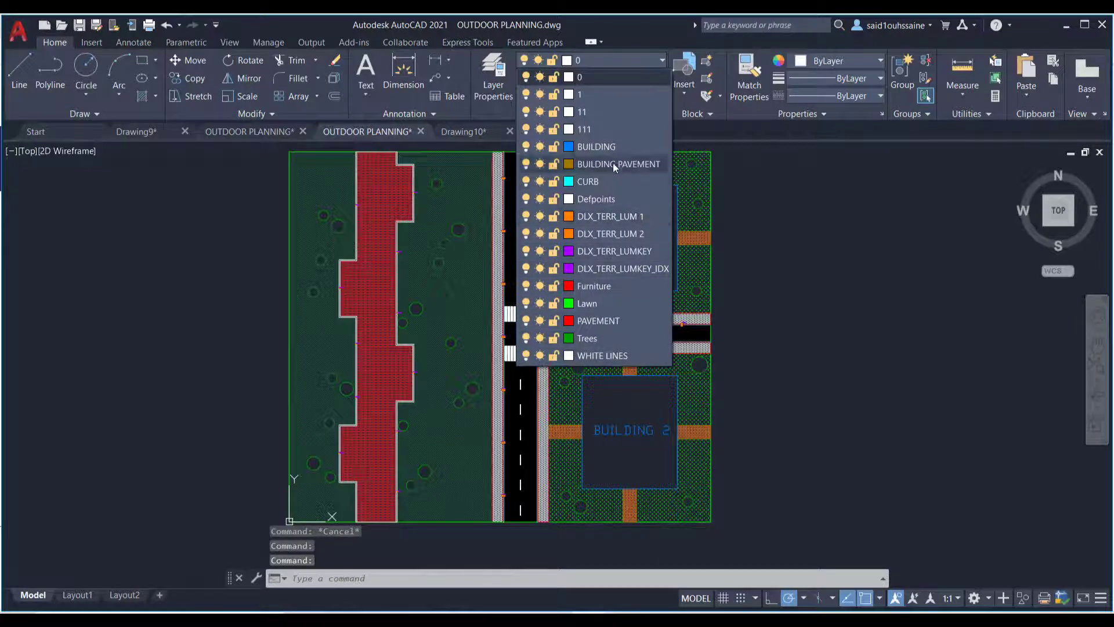
click(661, 60)
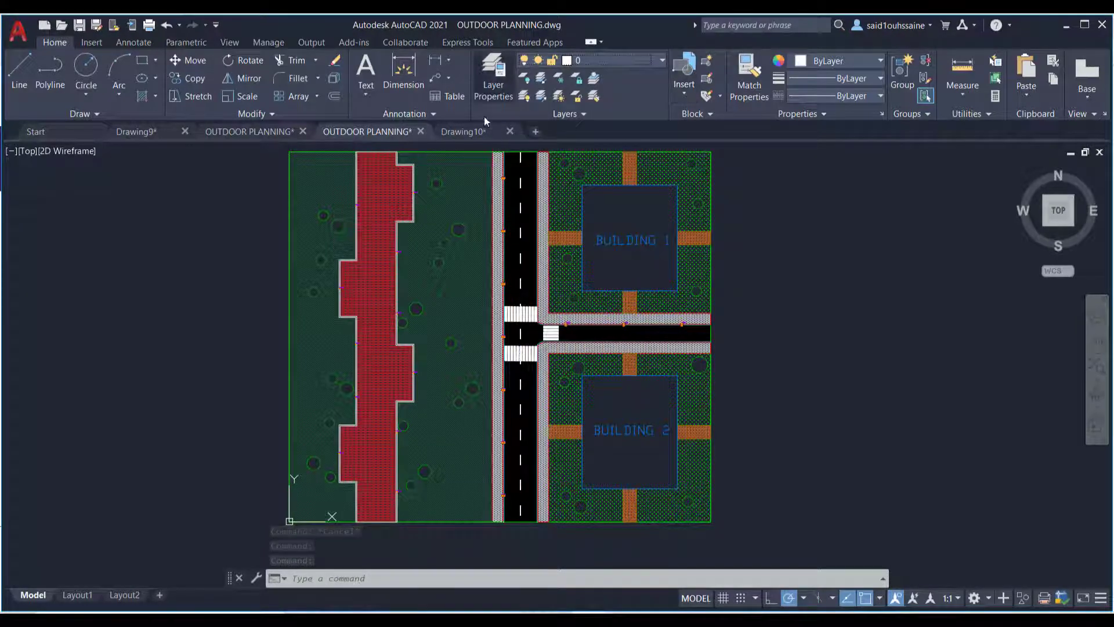
click(473, 133)
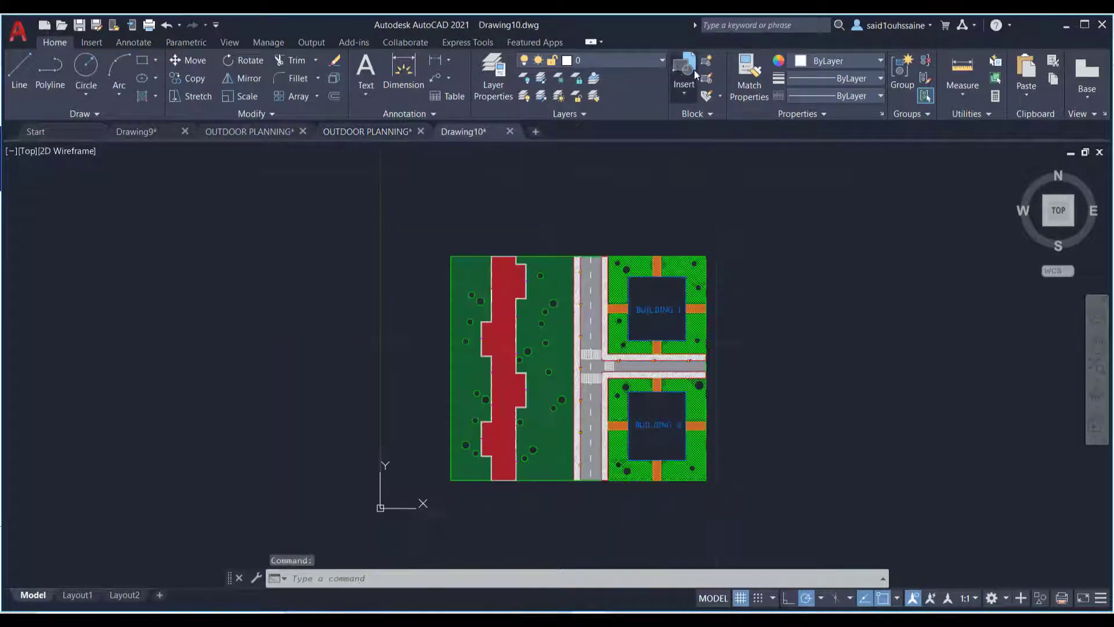
click(663, 64)
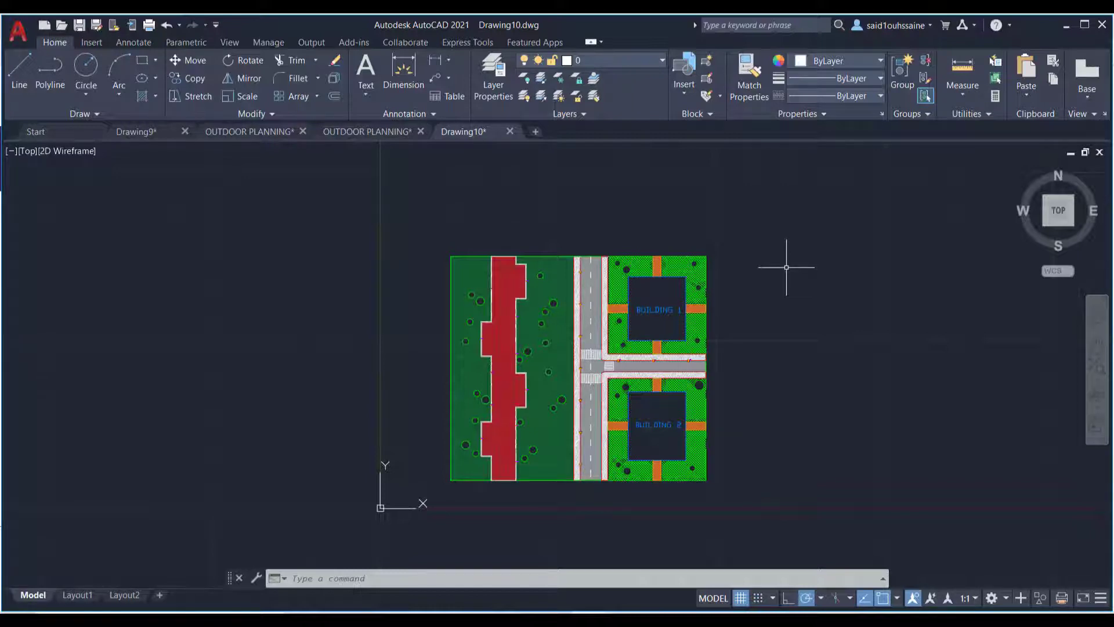
scroll(724, 373, down, 2)
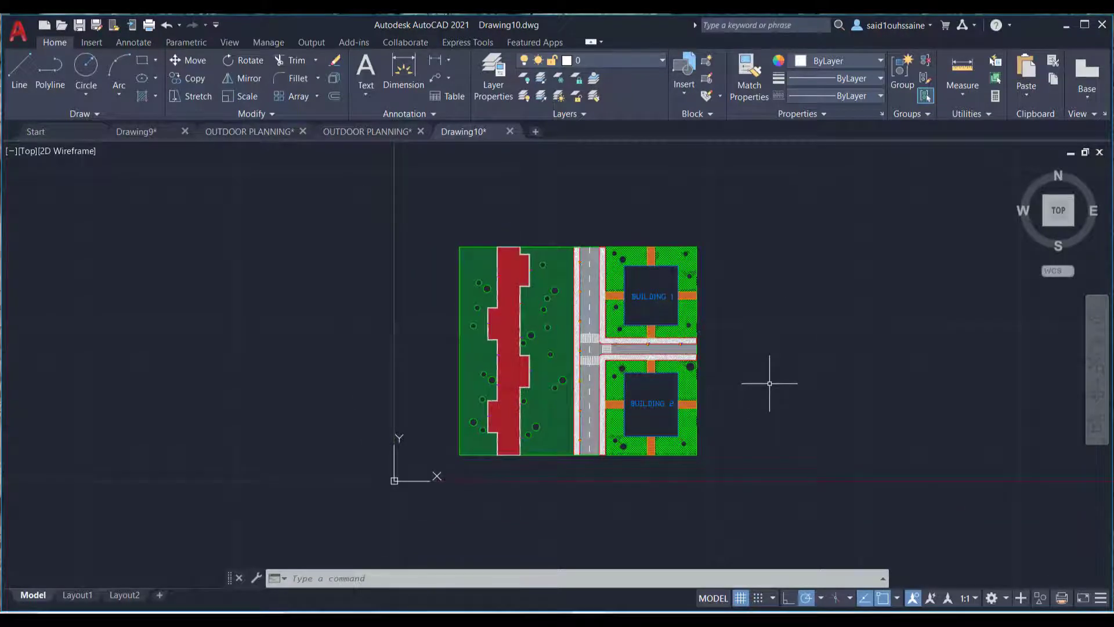